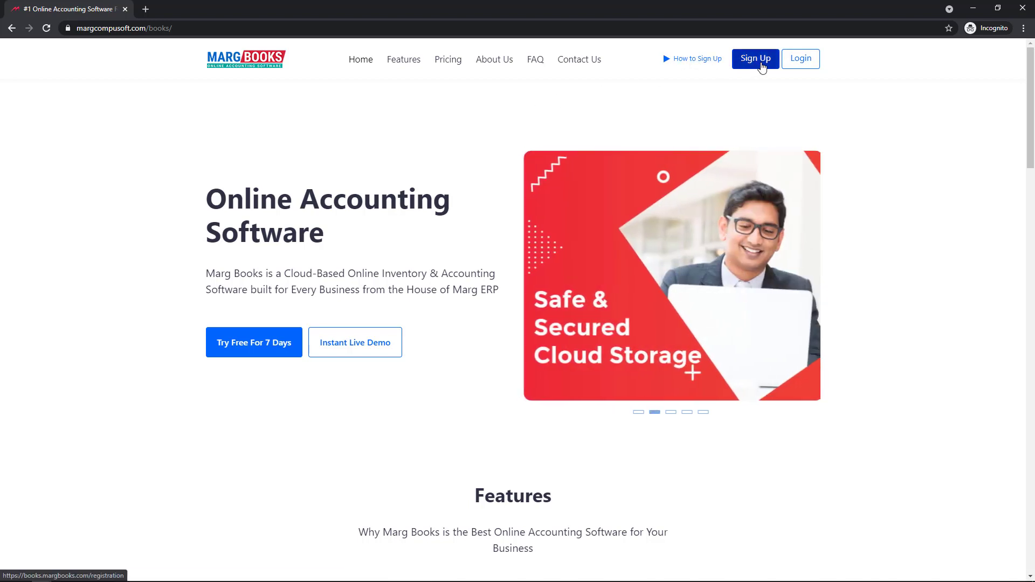
- Start a new Marg Books account and enter the mobile number and e-mail address
click(763, 65)
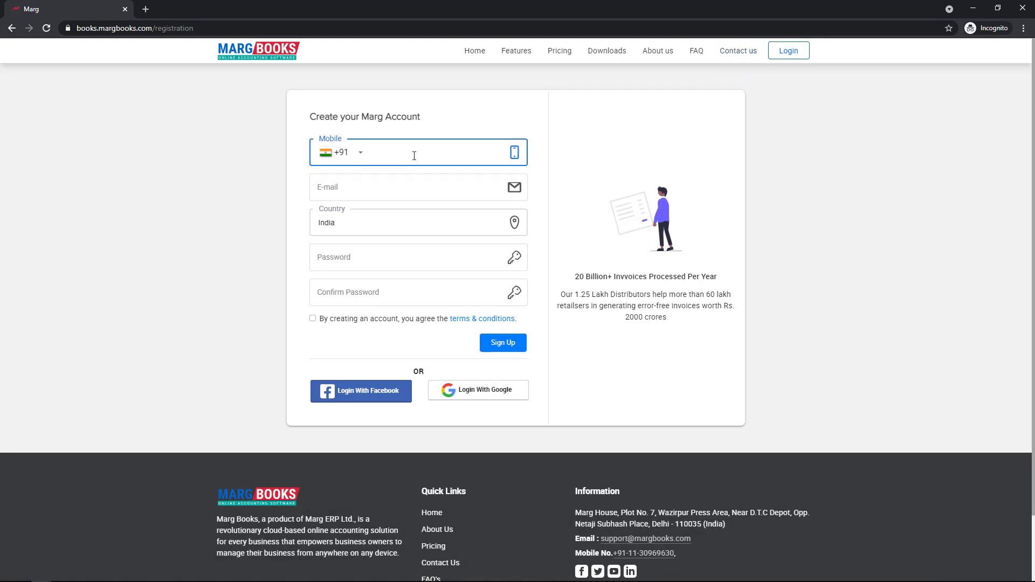
click(386, 192)
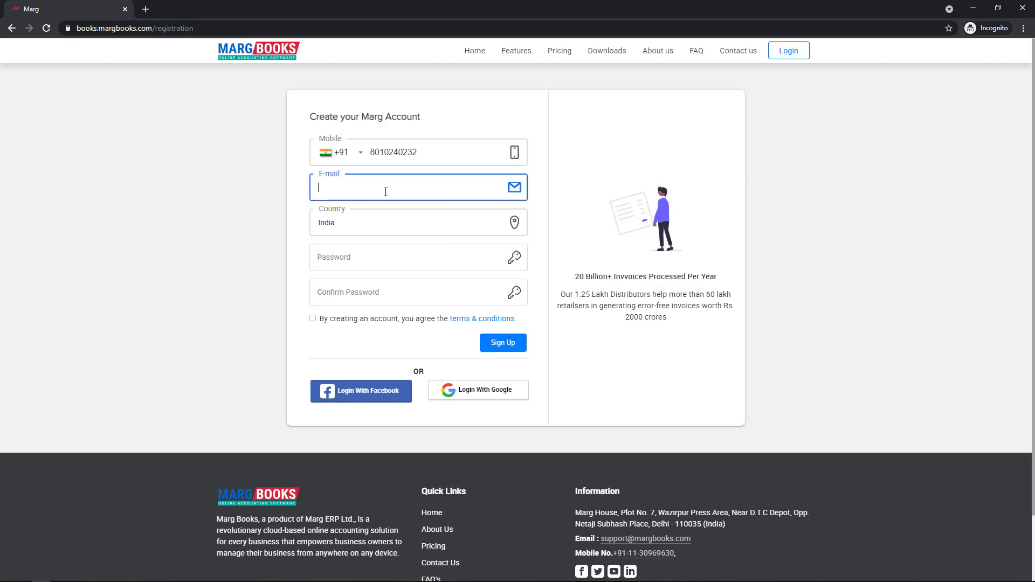
key(Tab)
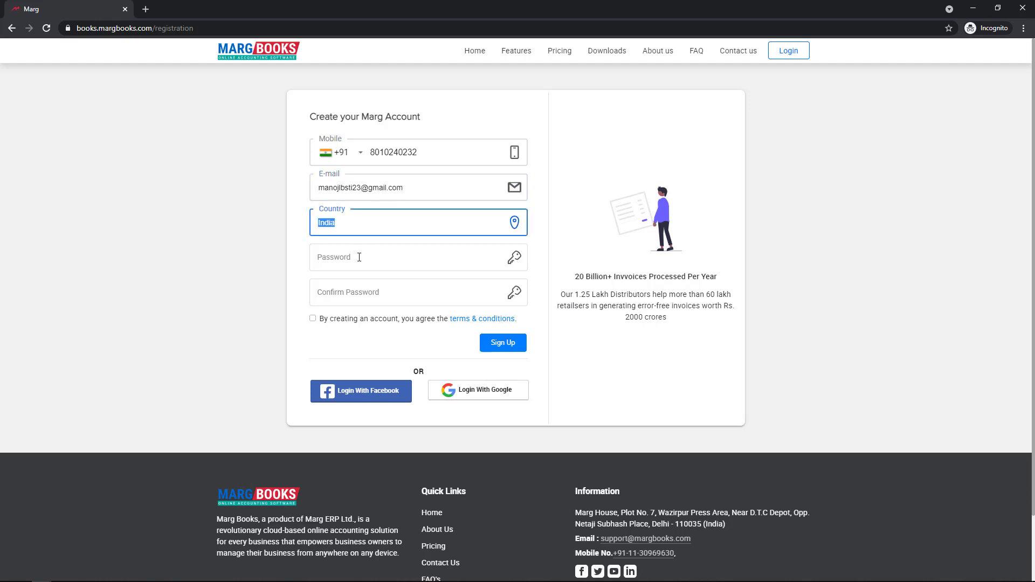
- Enter and confirm the account password, accept the terms, and submit the registration
click(359, 259)
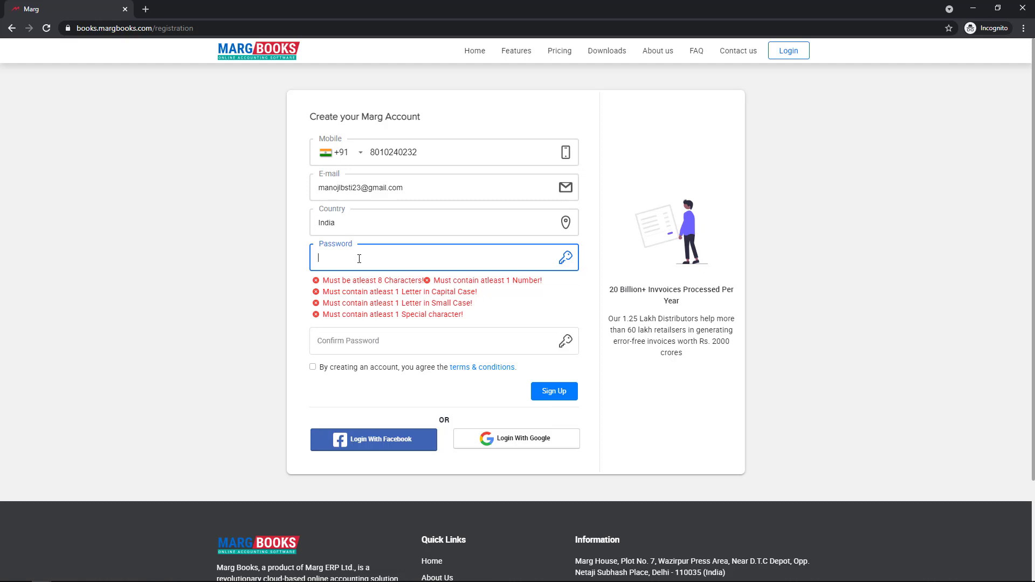
click(351, 340)
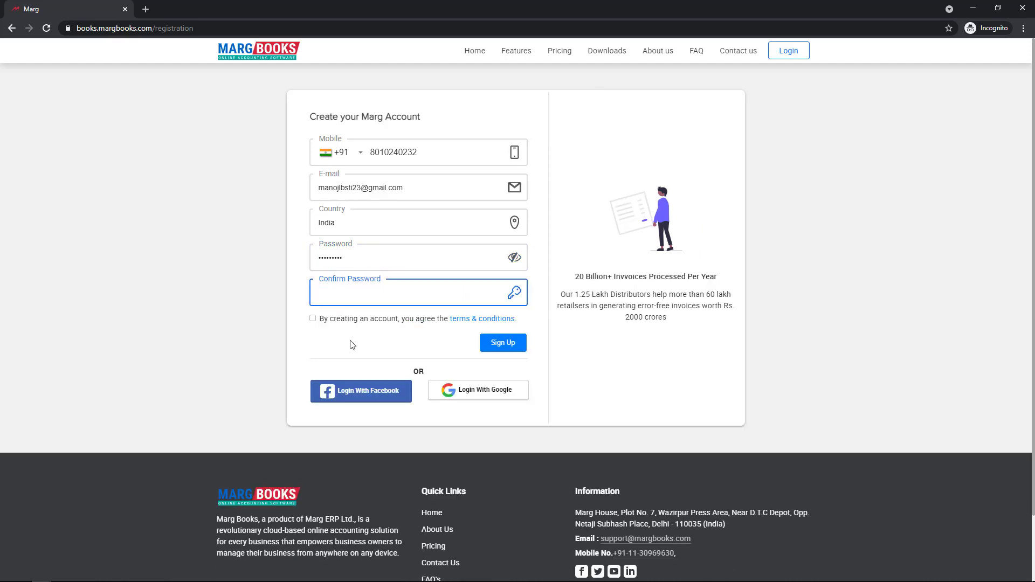
text(m••••••)
click(313, 319)
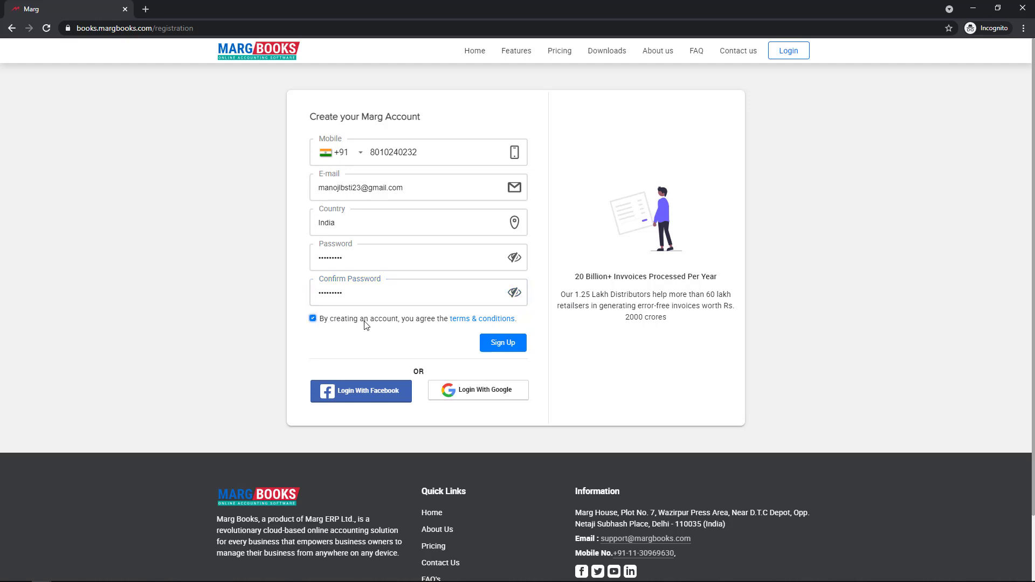
click(510, 349)
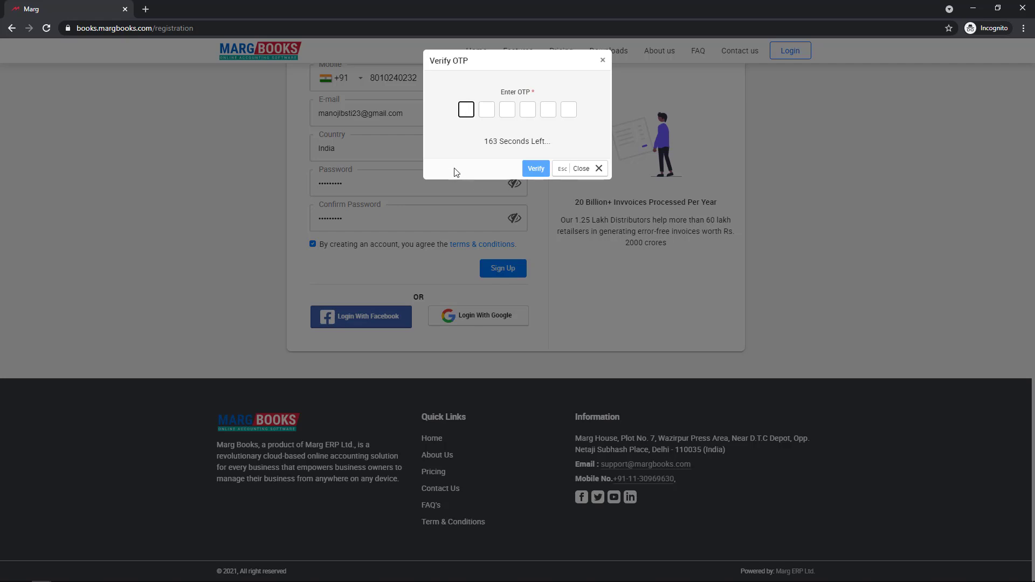
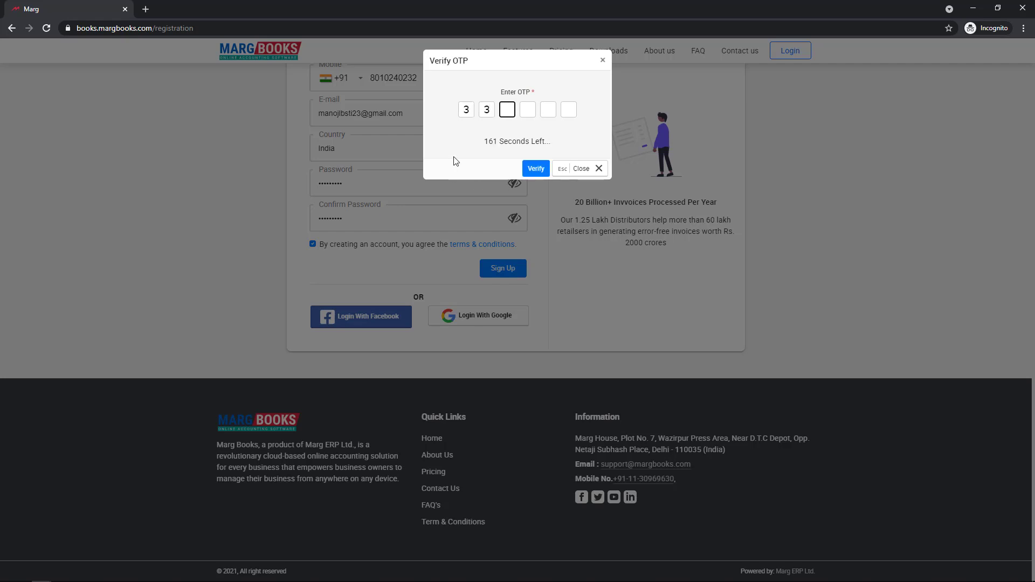
- Enter the one-time verification code, fixing the fourth digit, then open a new browser tab
click(532, 111)
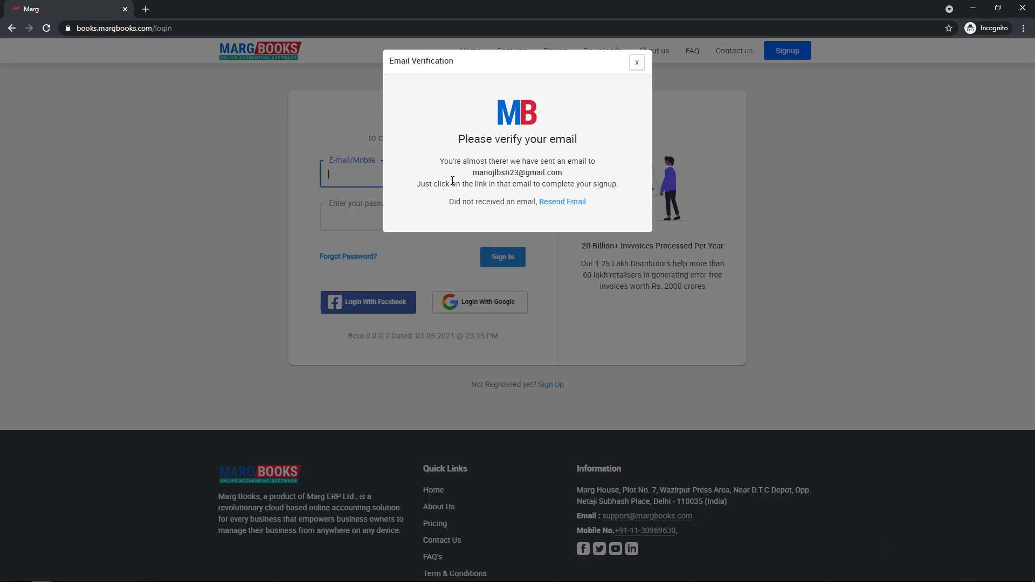
click(147, 9)
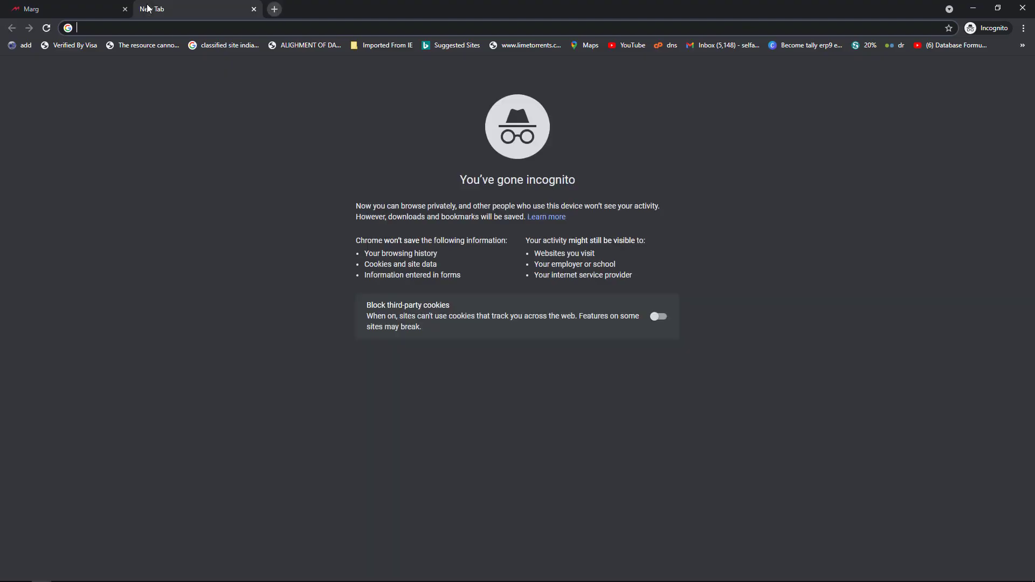
- In Gmail, open the 'Welcome to Marg Books!' e-mail and confirm the account
text(gm)
key(Return)
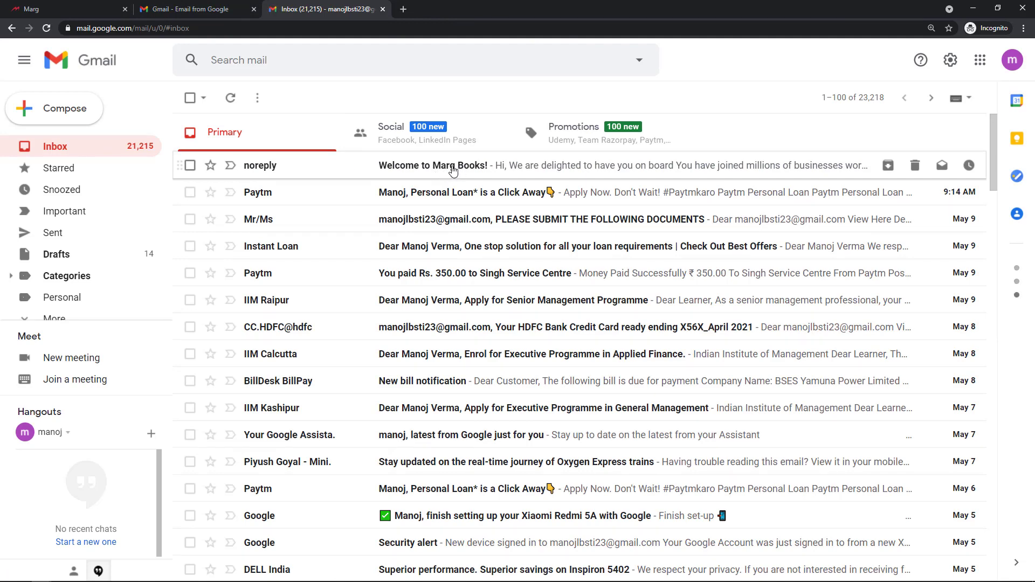
click(459, 171)
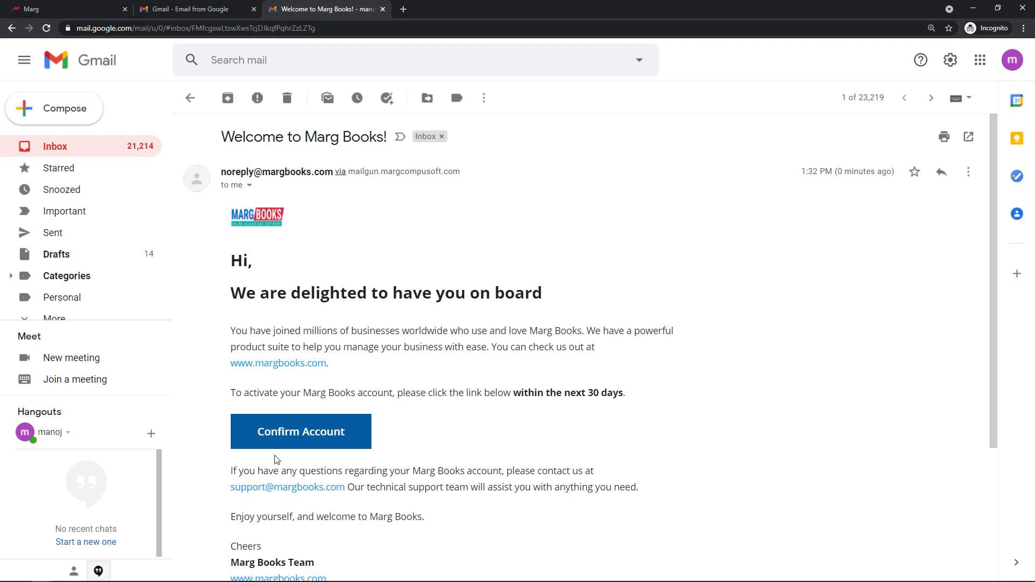
click(280, 431)
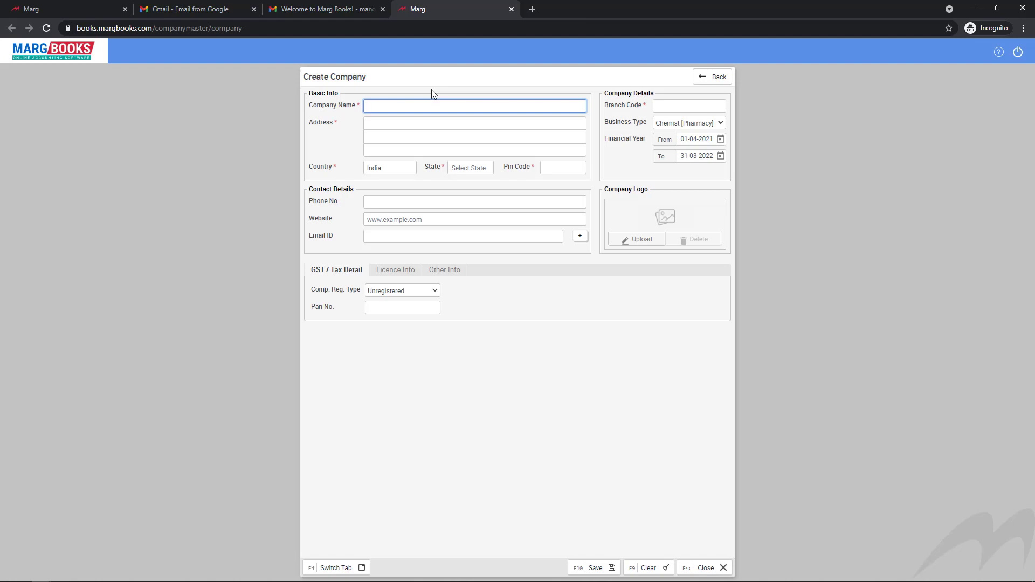
- Enter company name 'Indian Pvt LTD' and the company's street address
click(398, 105)
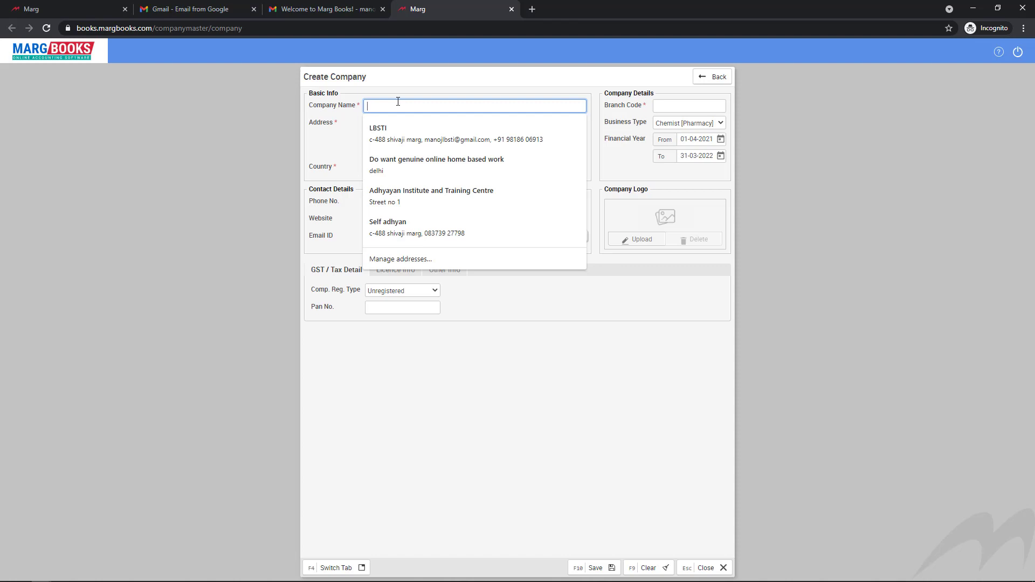
text(Indian Pcvt)
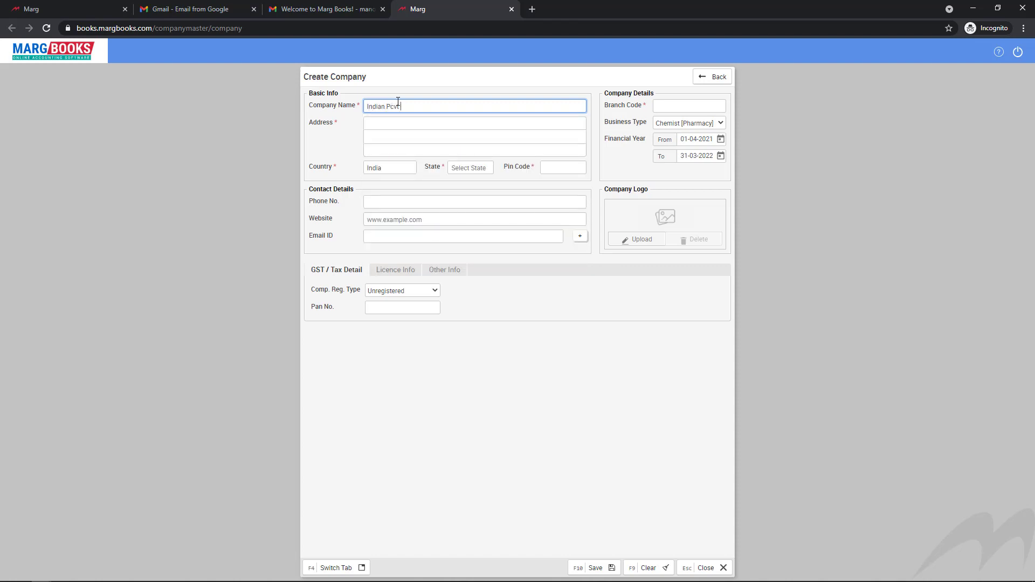
key(BackSpace)
key(BackSpace)
key(BackSpace)
text(vt LTD)
click(391, 121)
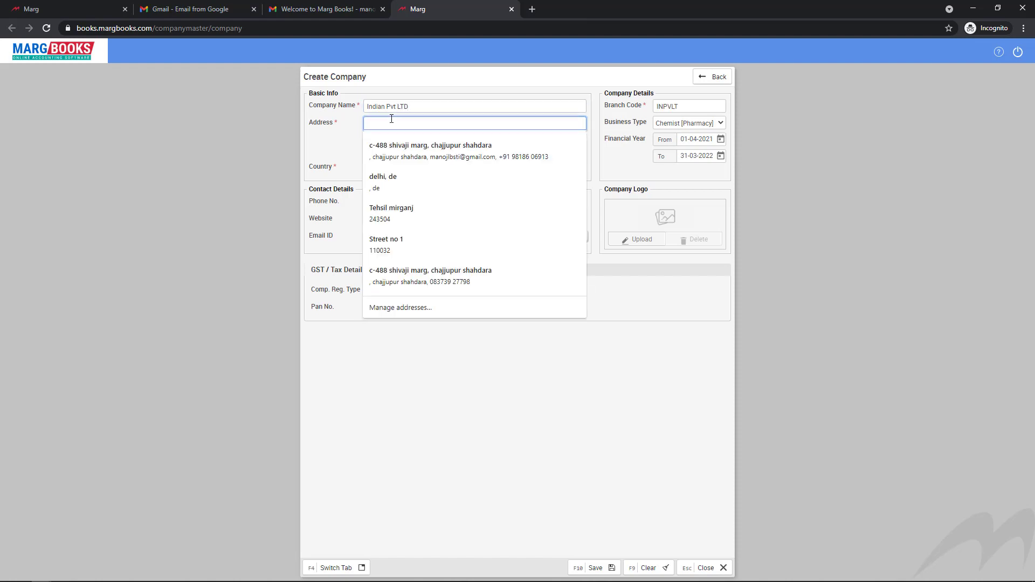
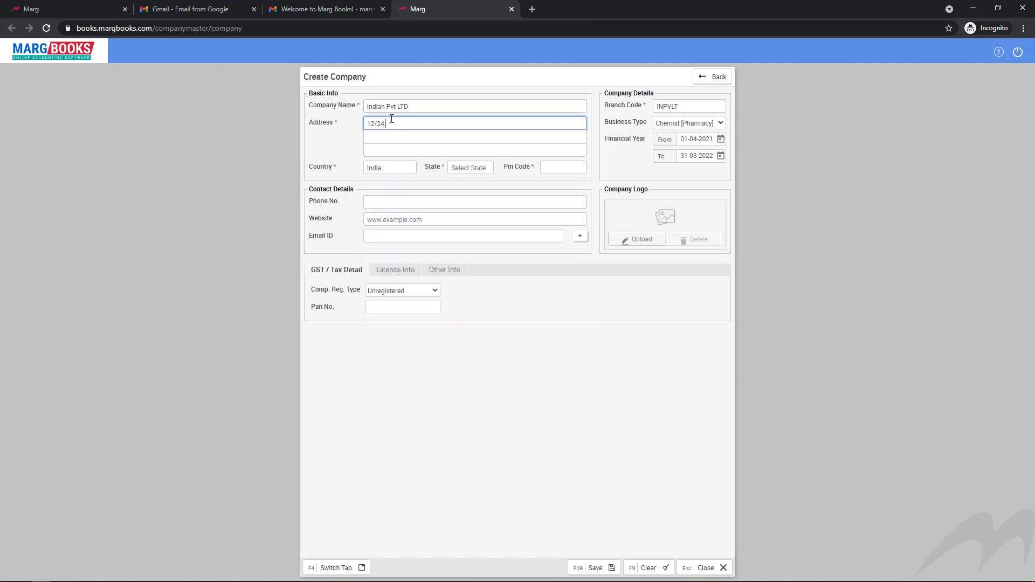
- Set country India, state New Delhi and the company's pin code
click(402, 165)
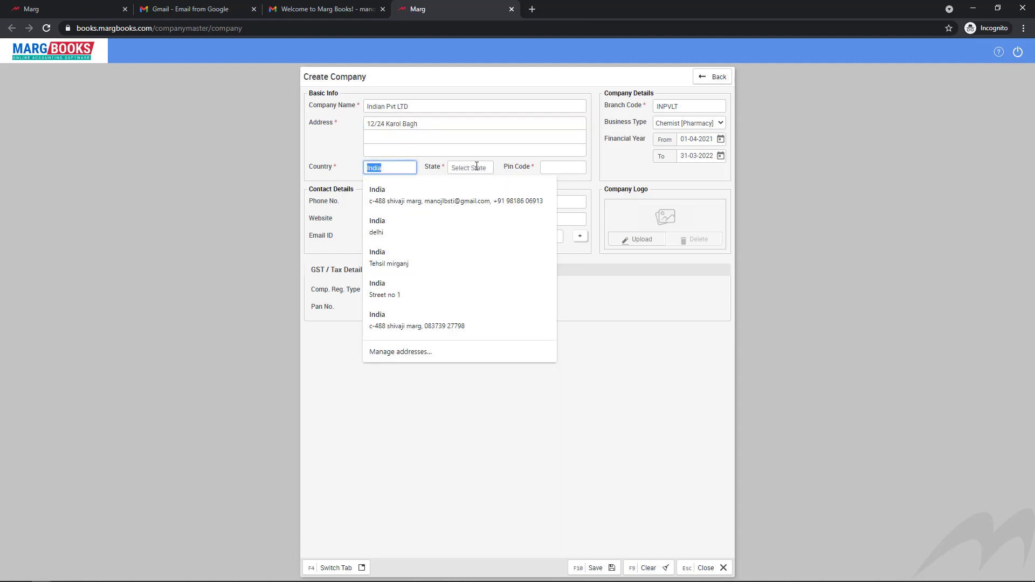
text(India)
click(477, 167)
text(de)
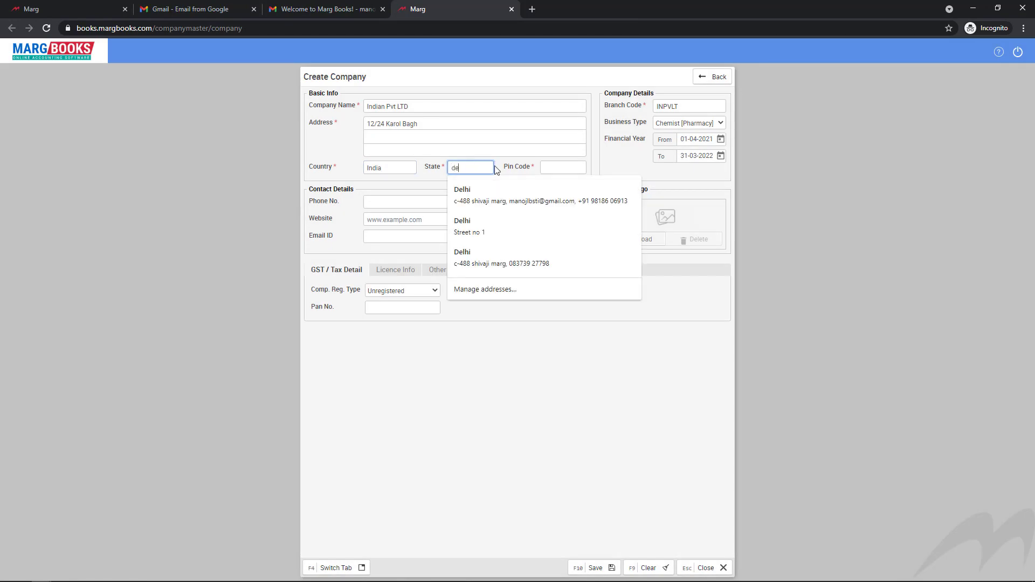
key(BackSpace)
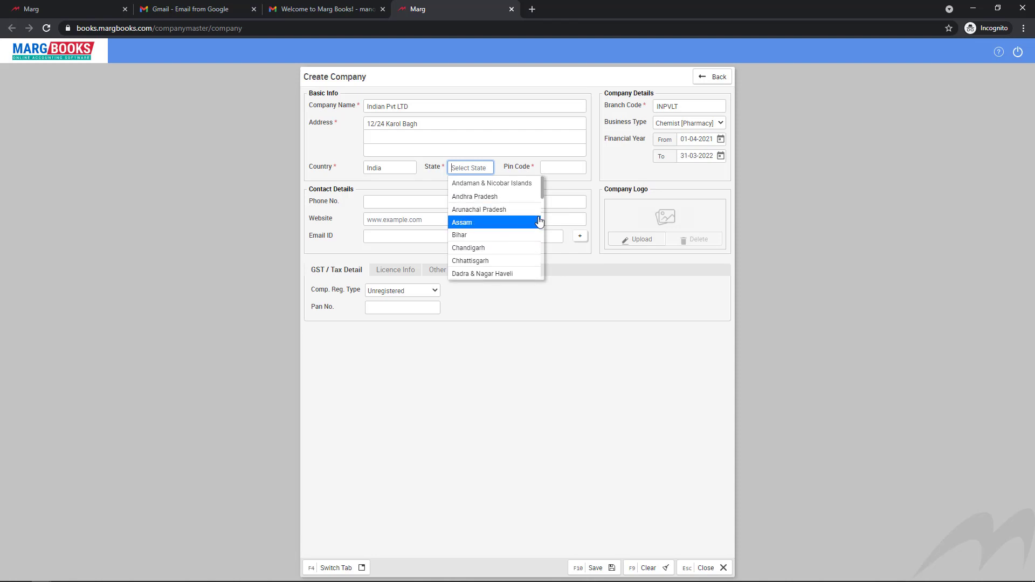
scroll(537, 227, down, 3)
scroll(534, 239, down, 3)
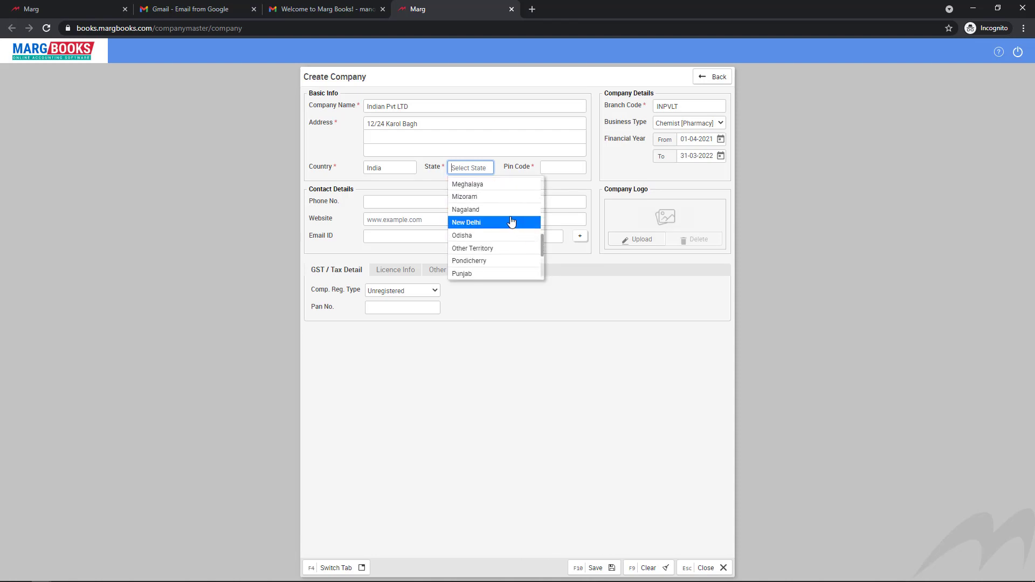
click(511, 222)
click(560, 168)
text(1)
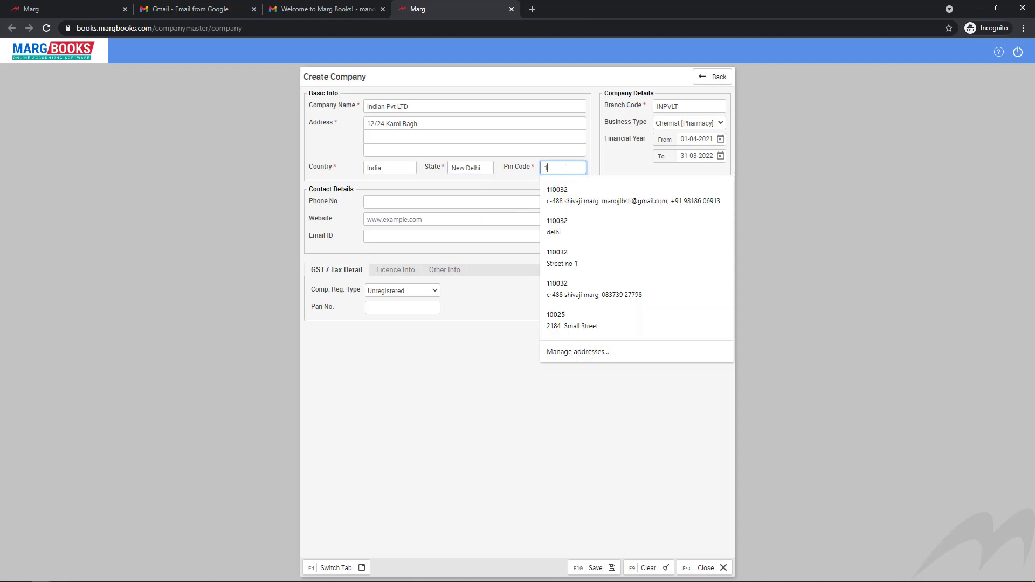
text(10032)
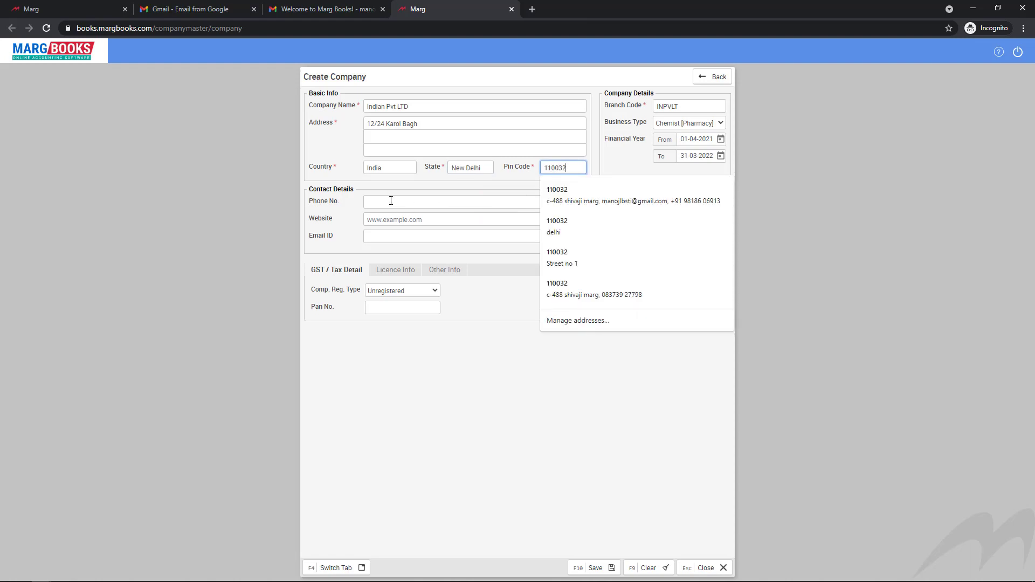
click(391, 201)
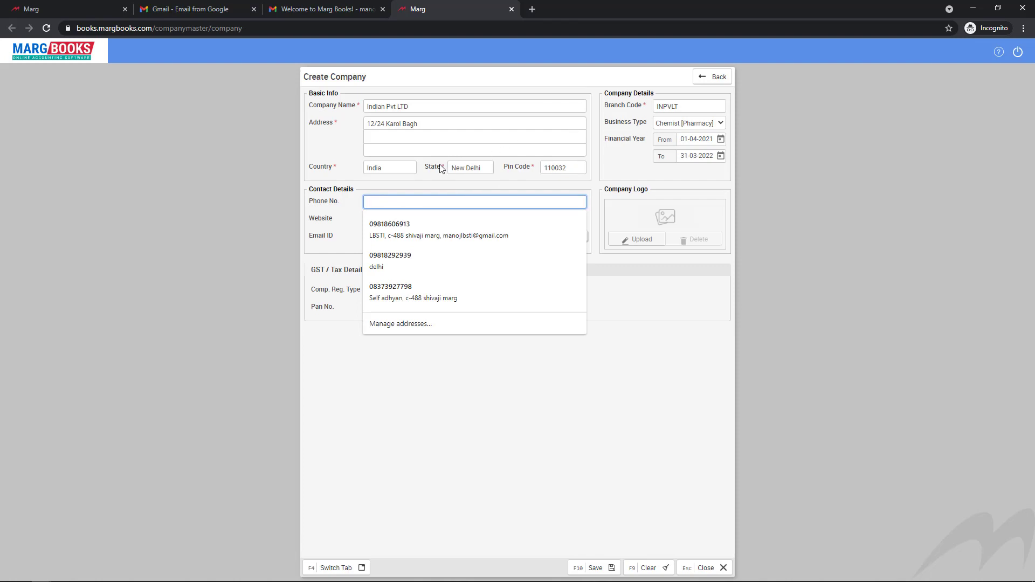
click(427, 149)
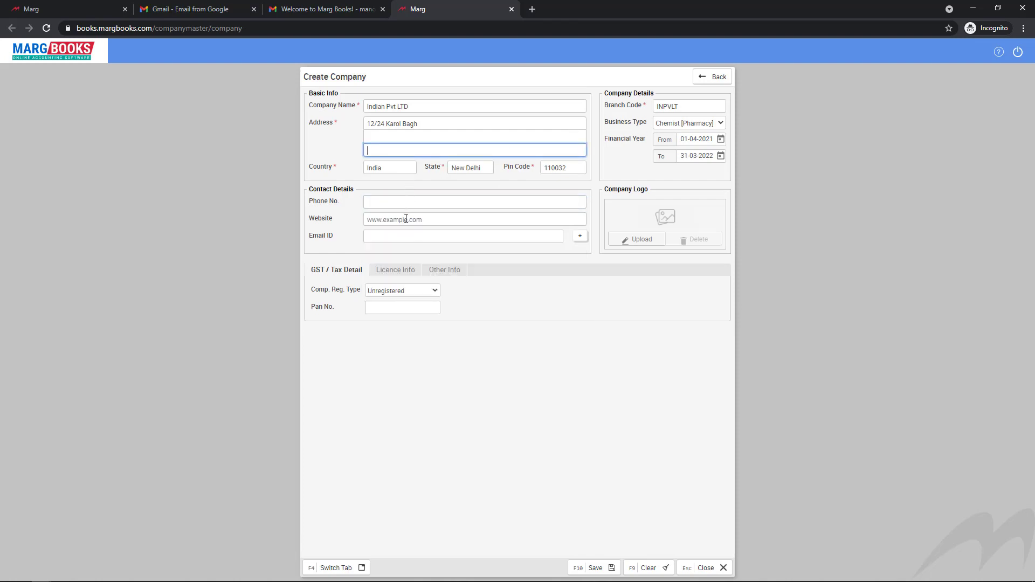
click(404, 291)
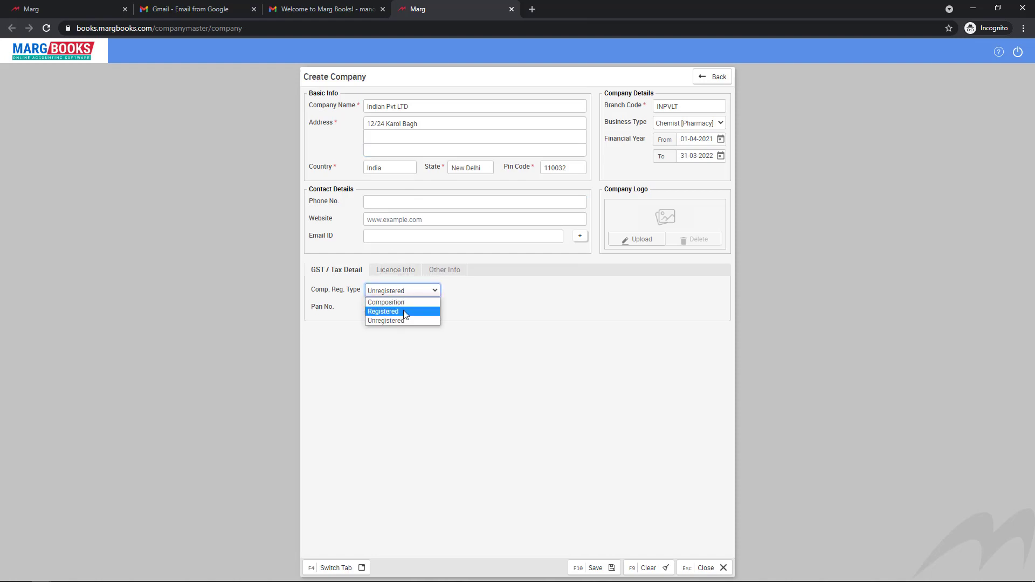
- Keep registration type Unregistered and set business type to Billing [General]
click(397, 312)
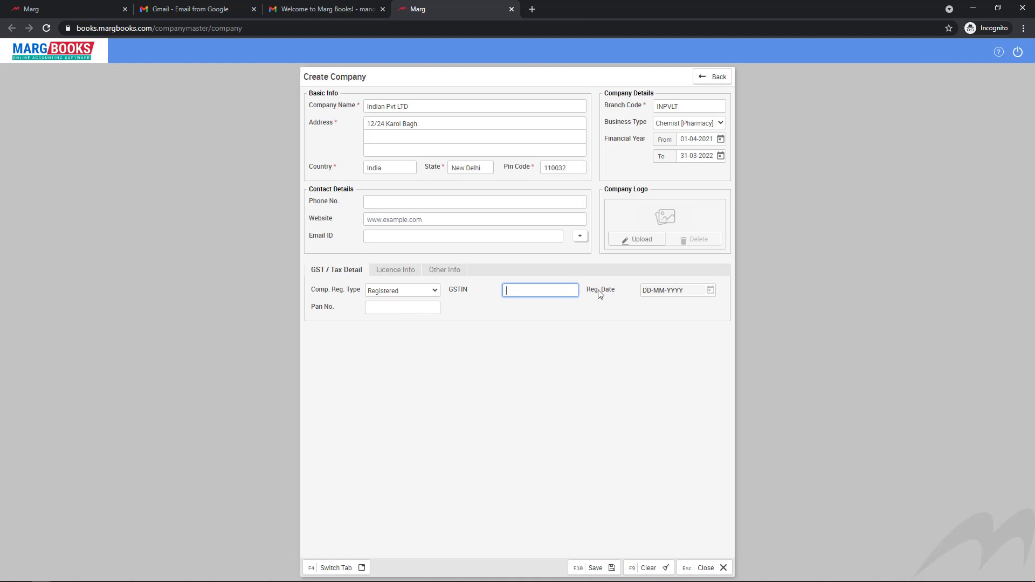
click(404, 291)
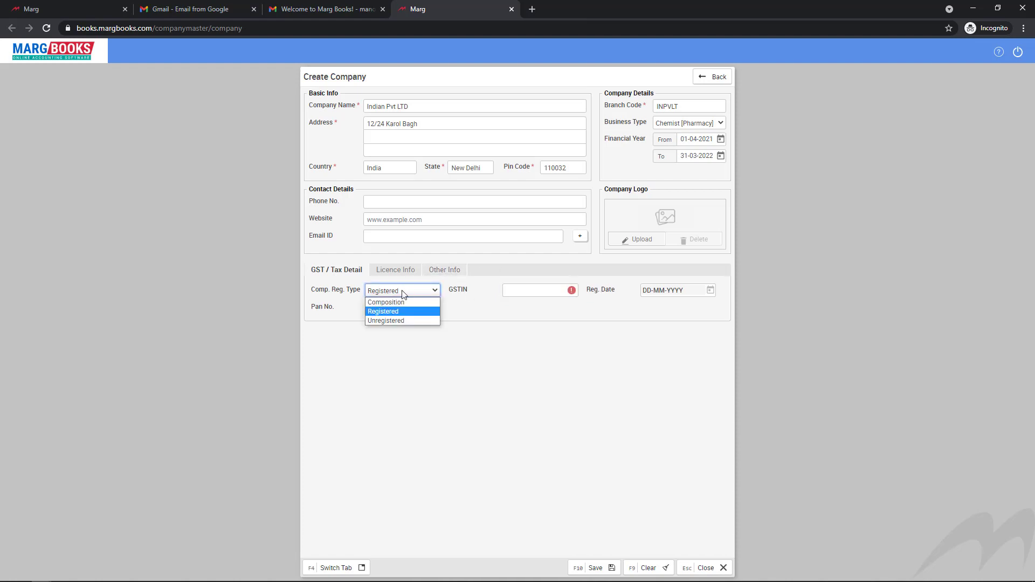
click(393, 320)
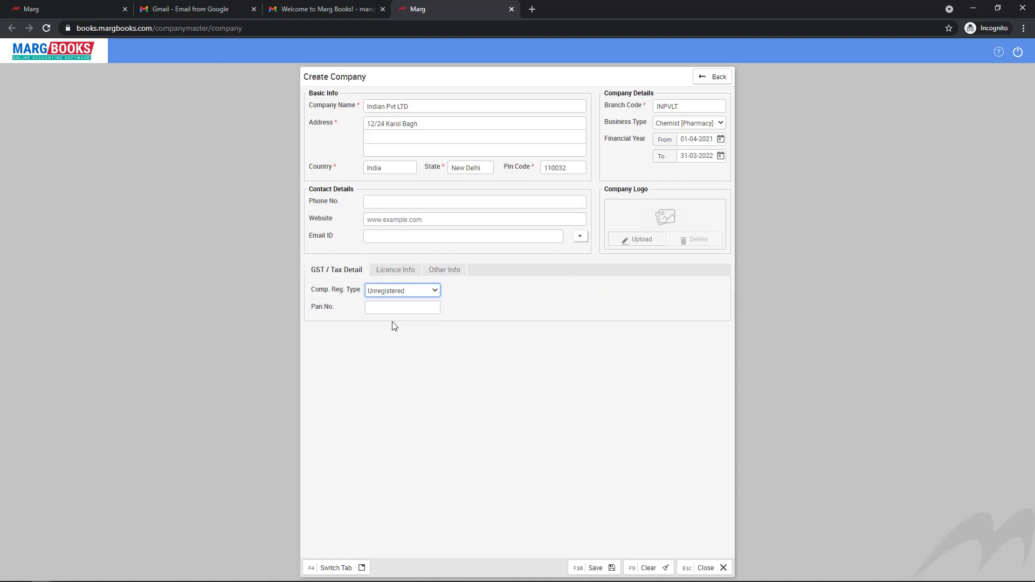
click(477, 313)
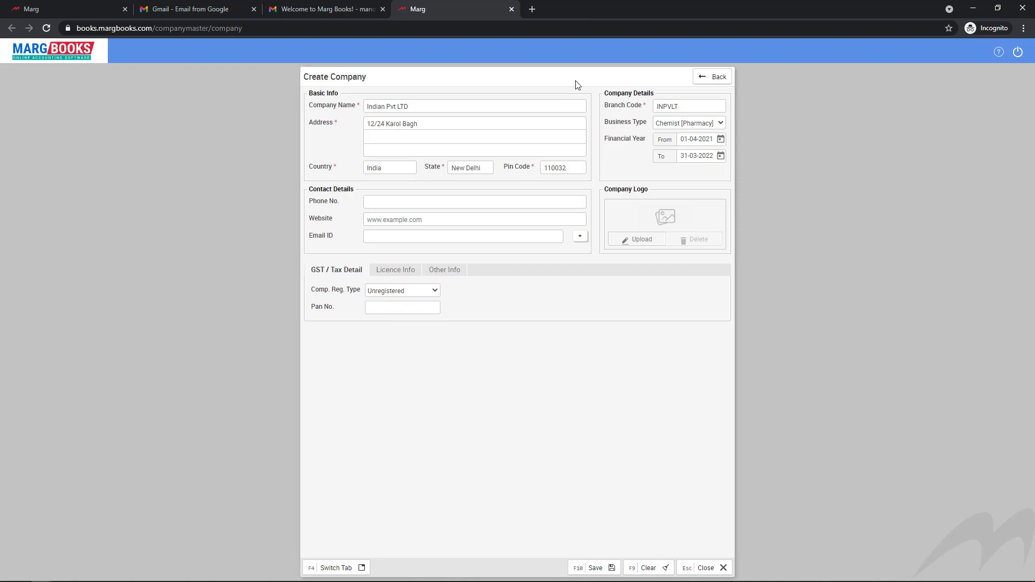
click(710, 125)
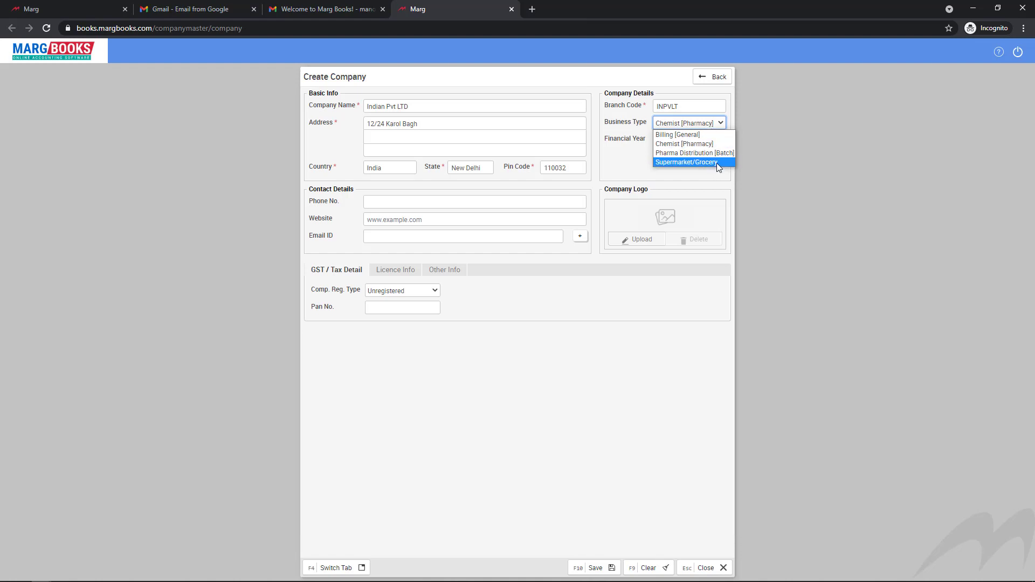
click(713, 136)
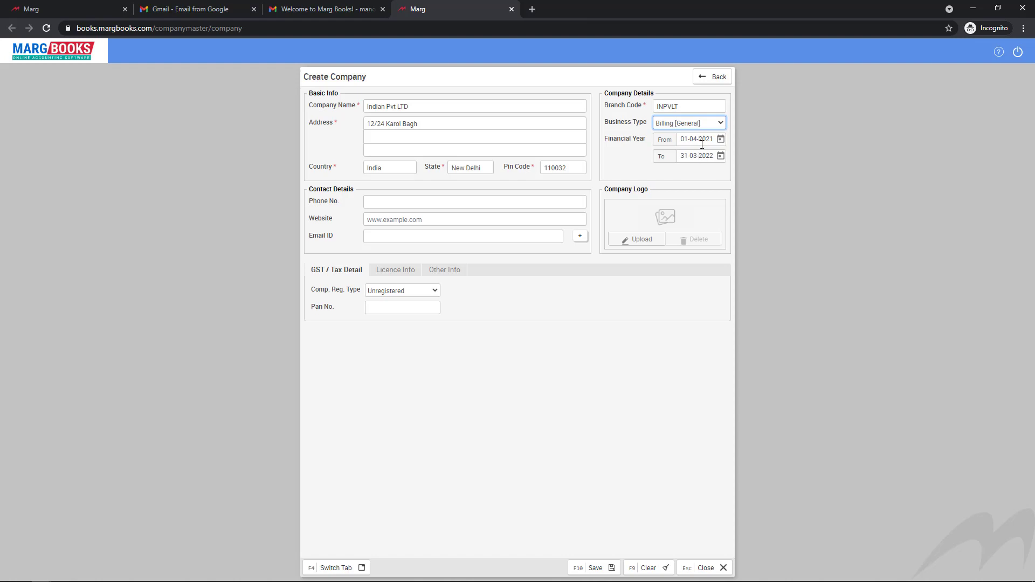
- Keep financial year 01-04-2021 to 31-03-2022 and choose a company logo file
click(721, 140)
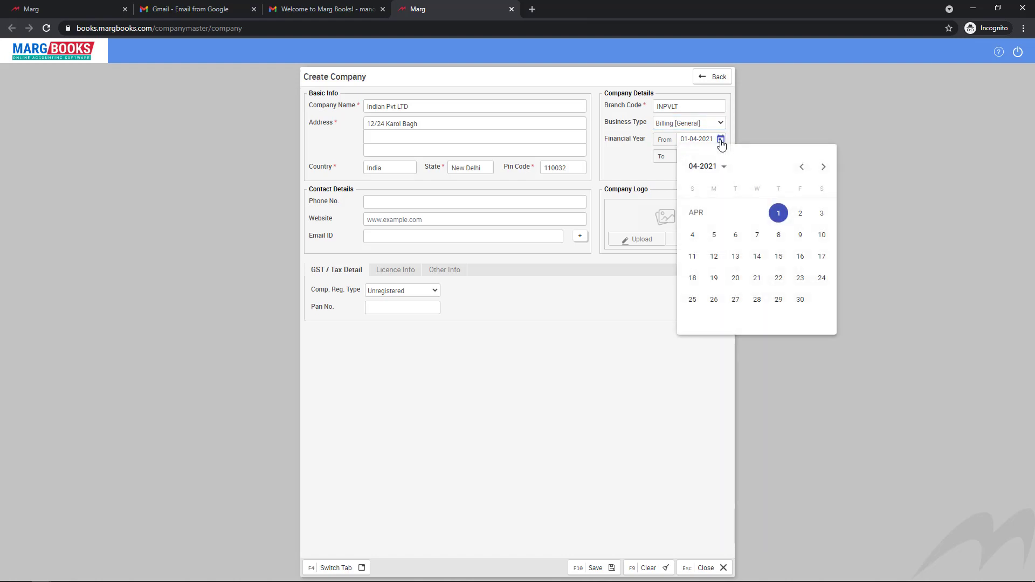
click(617, 158)
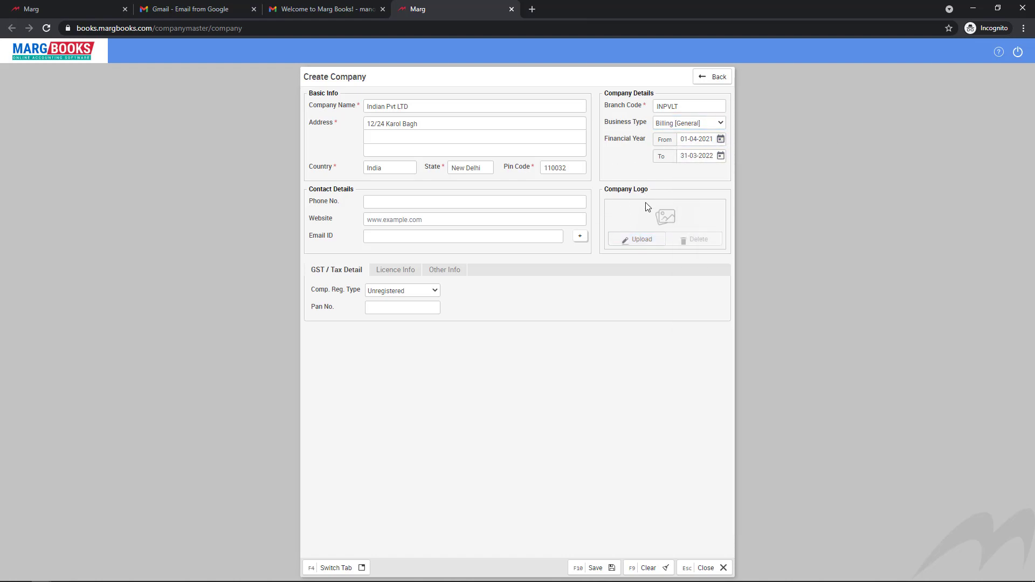
click(643, 239)
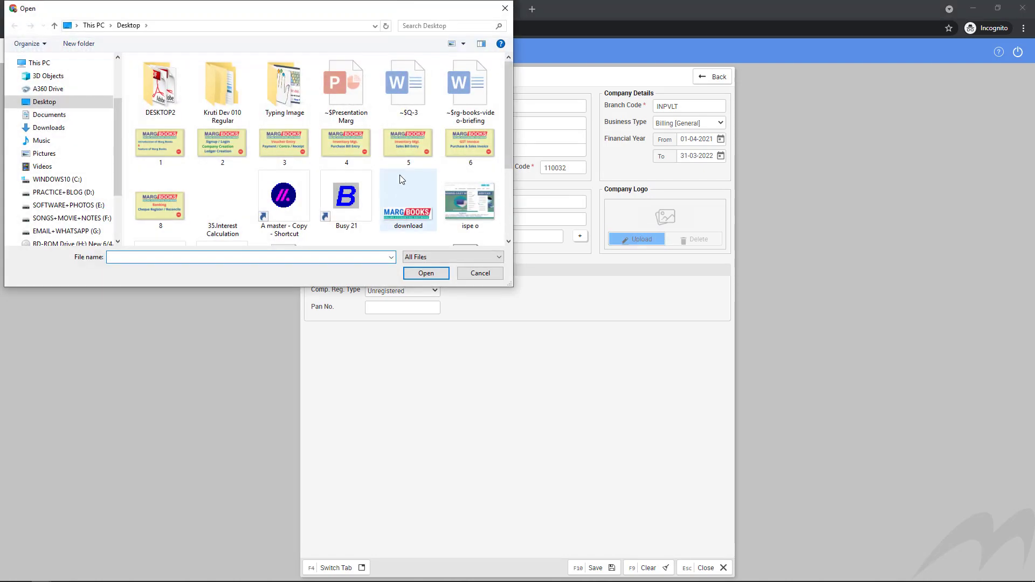
- Skip the logo and save Indian Pvt LTD to the organisation list
scroll(399, 172, down, 3)
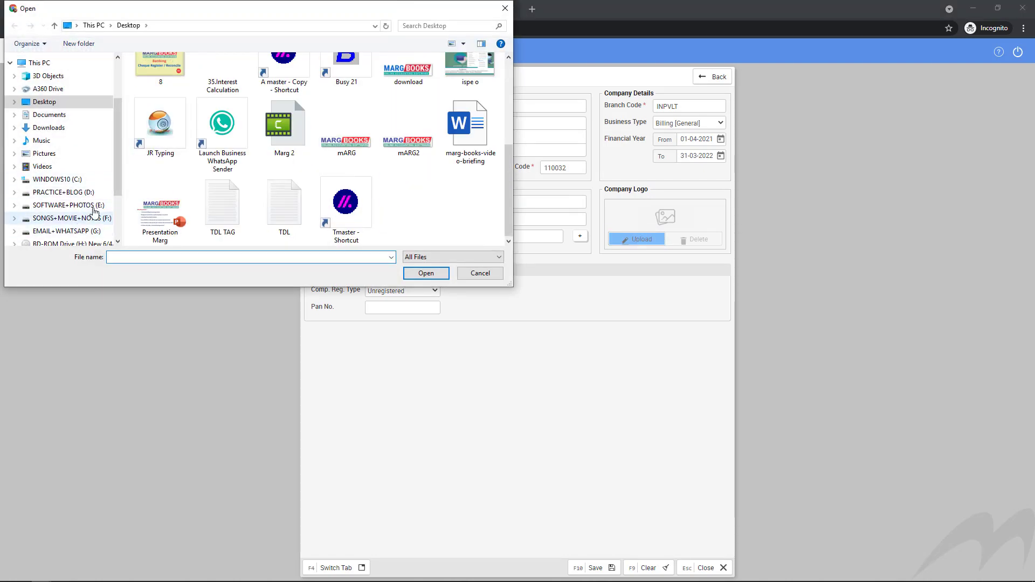
click(480, 273)
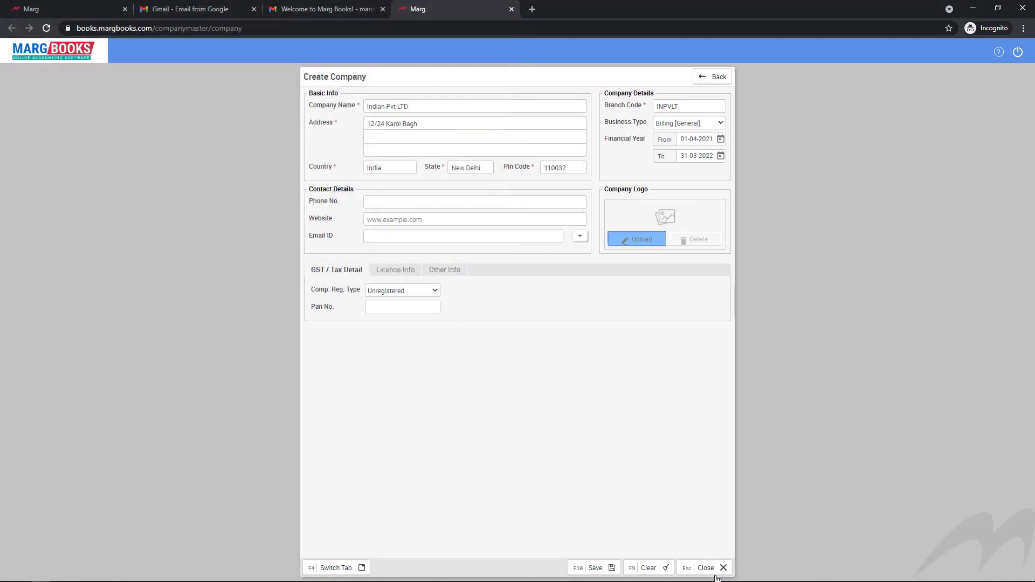
click(597, 568)
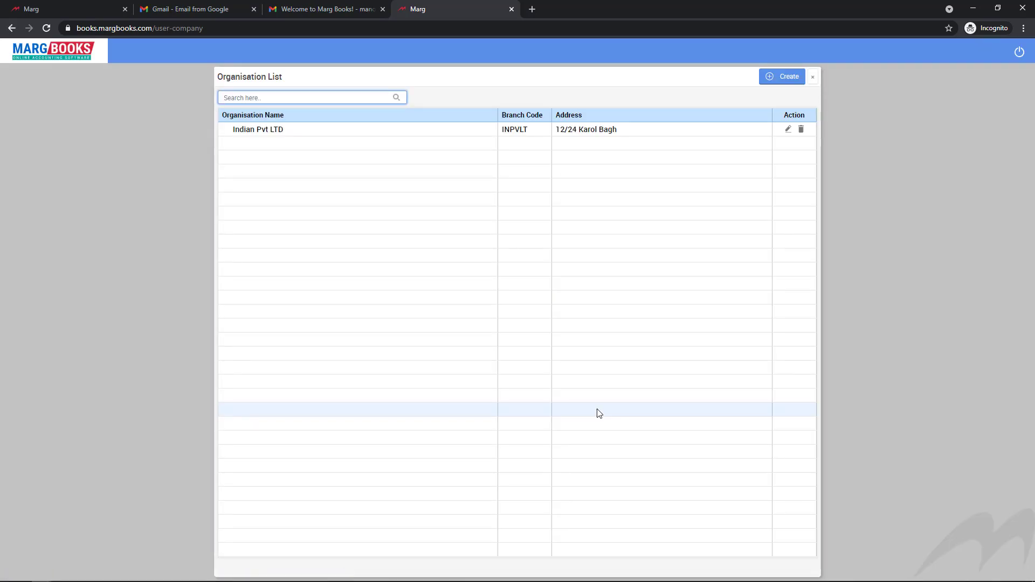
- Open Indian Pvt LTD and agree to restore its predefined items
click(302, 129)
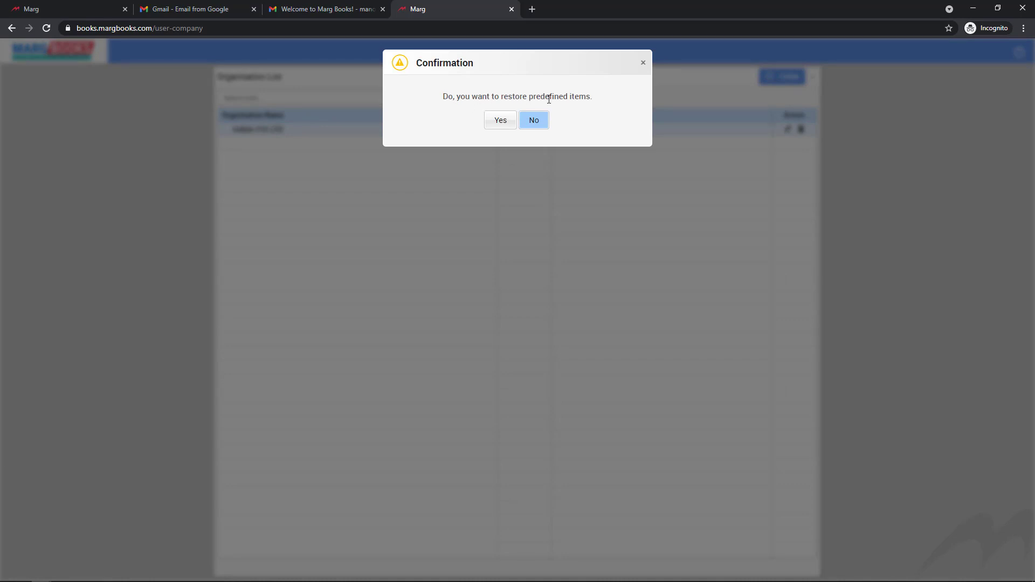
click(509, 123)
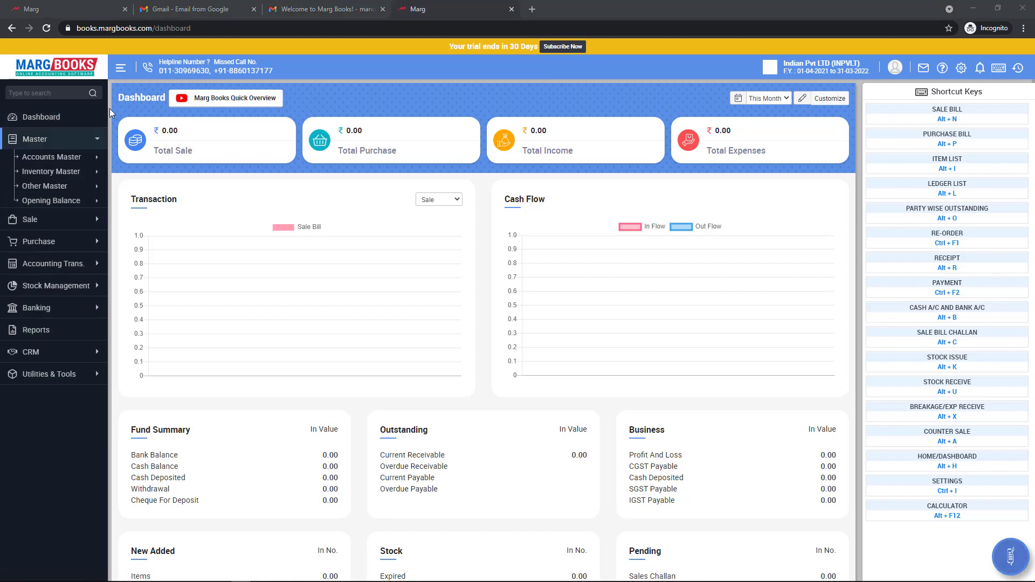
- Go to the Indian Pvt LTD dashboard and expand the Master menu
click(33, 122)
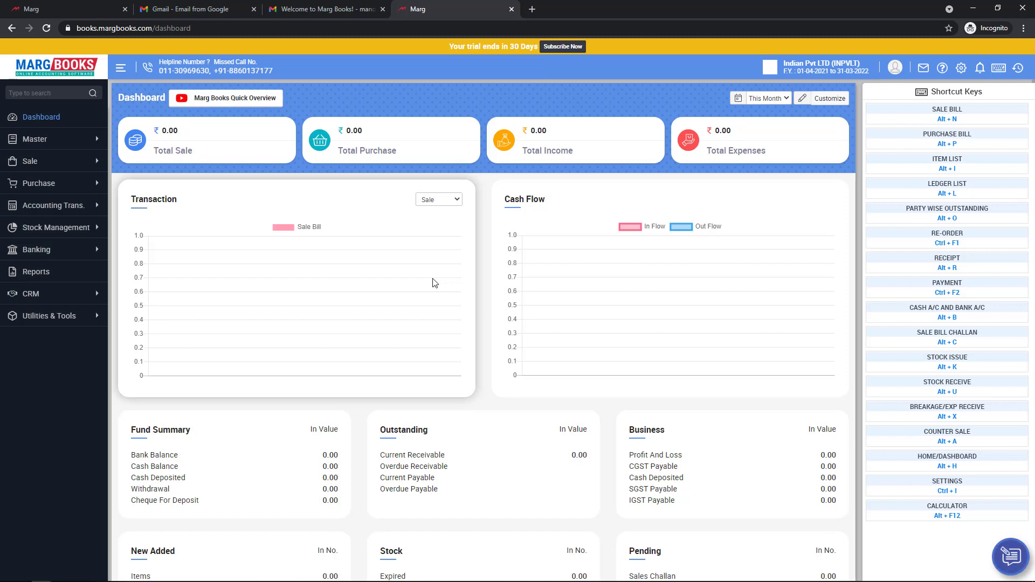
click(85, 140)
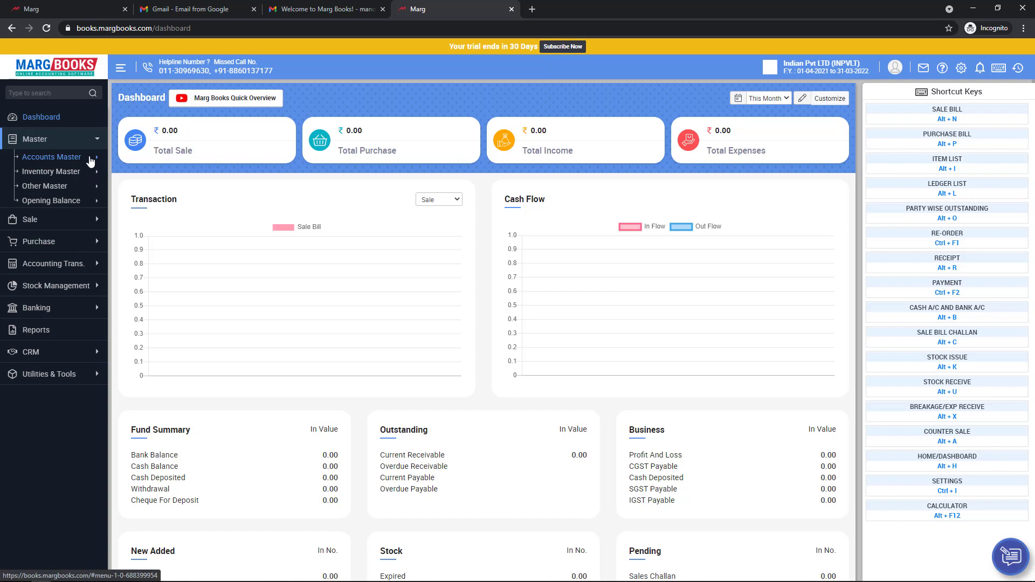
- Open Ledger Master from Accounts Master, browse the ledger list, and start creating a new ledger
click(91, 160)
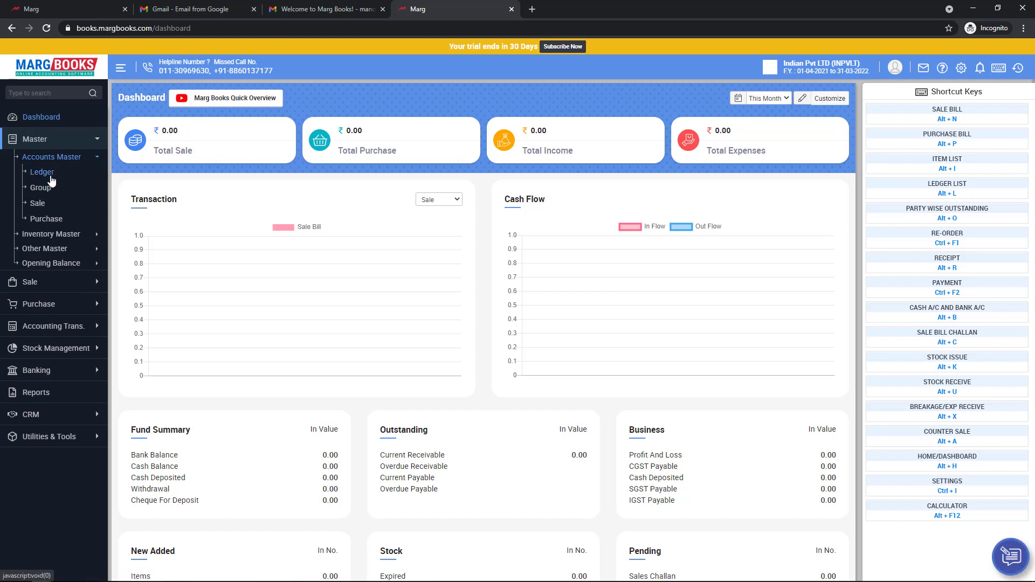
click(51, 179)
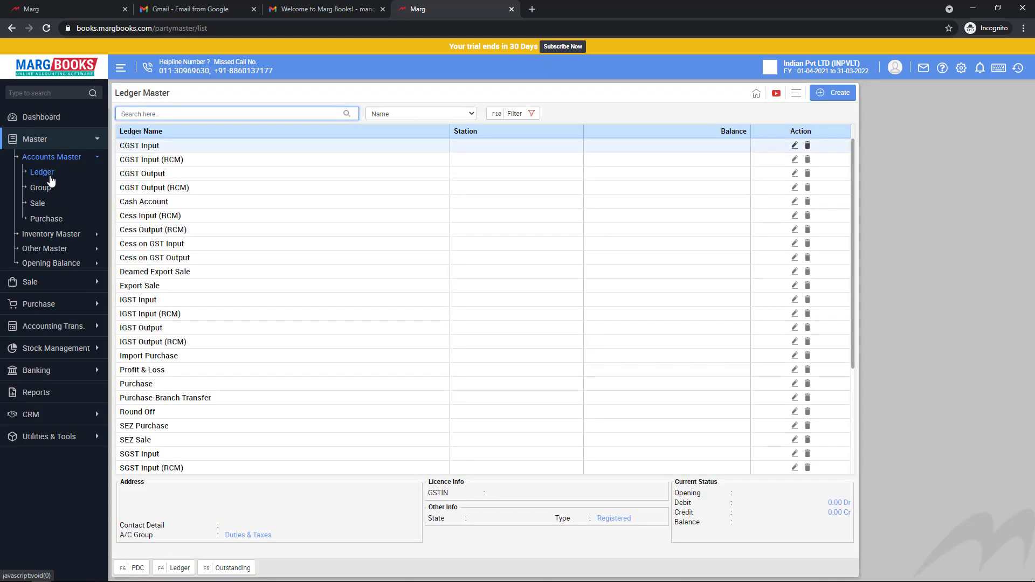
scroll(238, 271, down, 1)
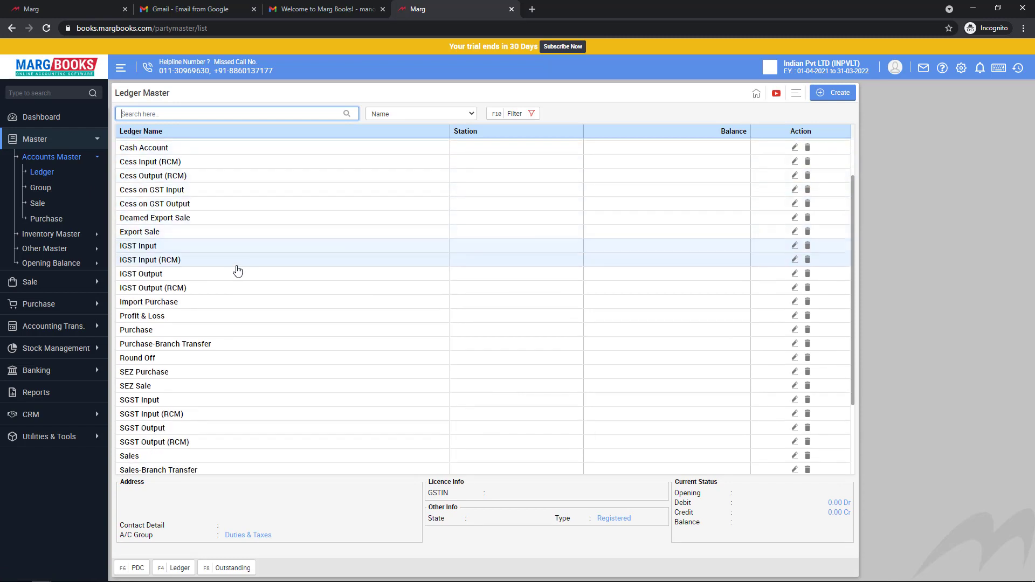
scroll(238, 271, down, 2)
scroll(237, 287, up, 3)
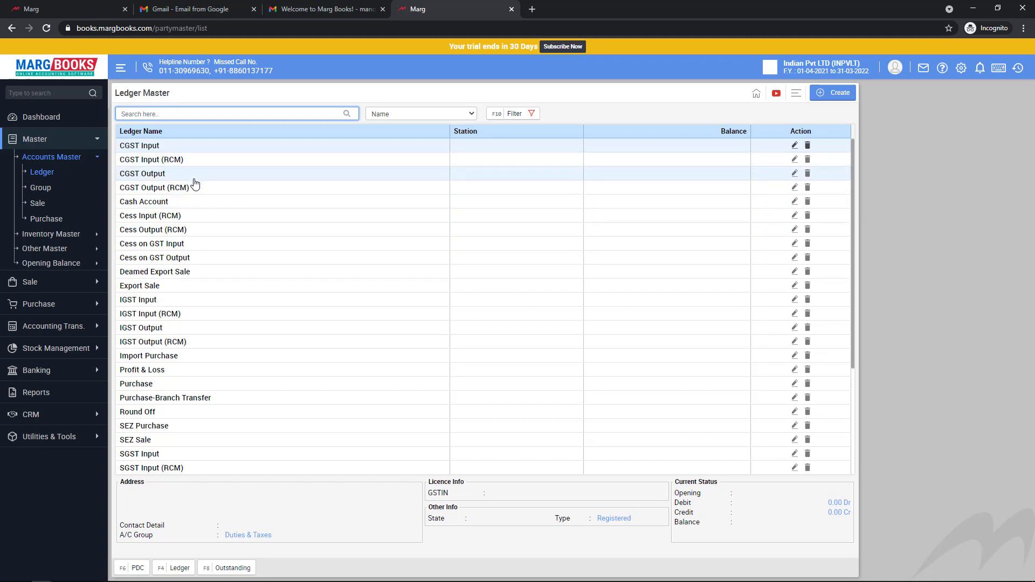
scroll(194, 187, down, 5)
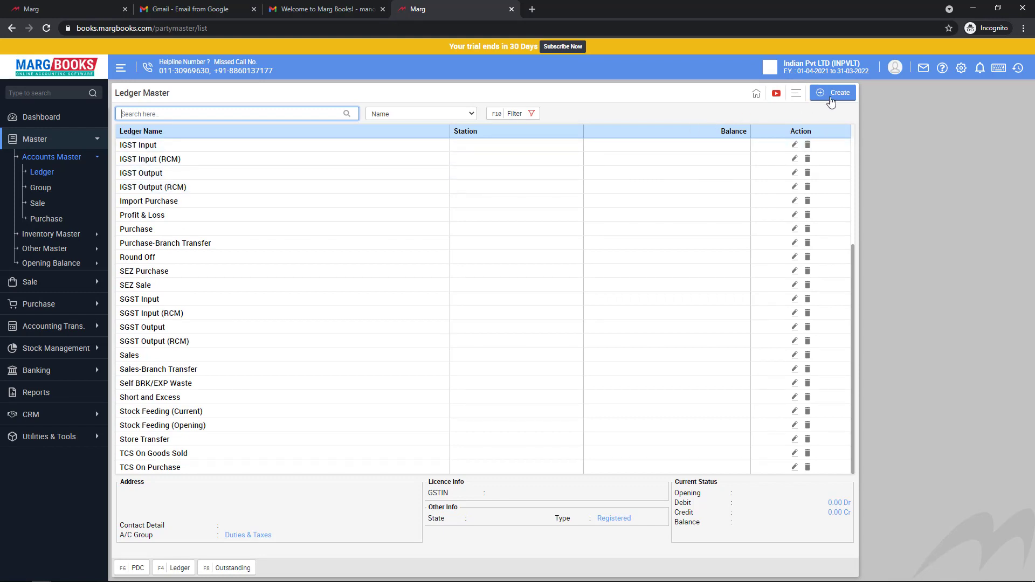
click(831, 97)
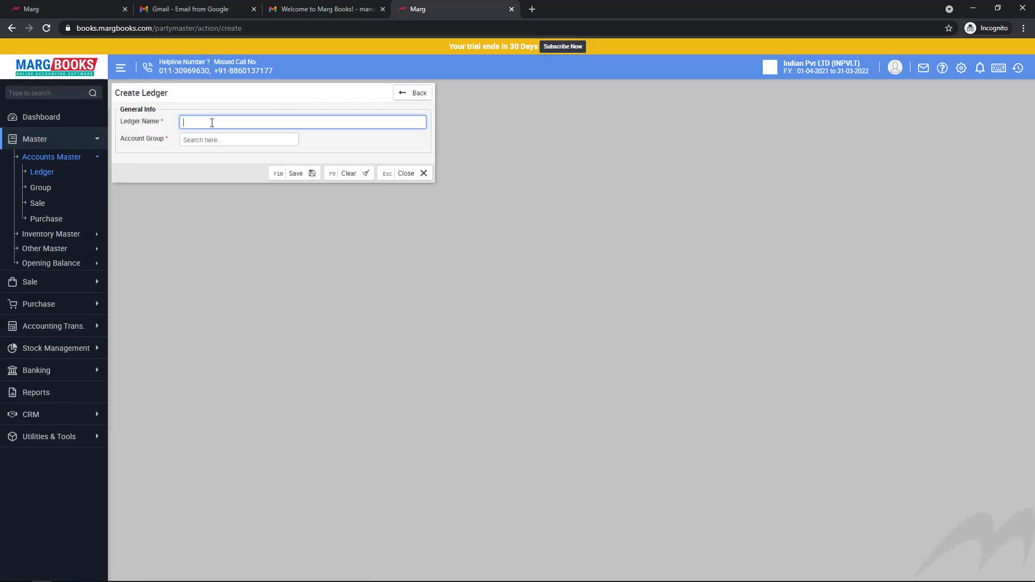
- Enter the party's name as the ledger name and assign the Sundry Creditors group
click(220, 140)
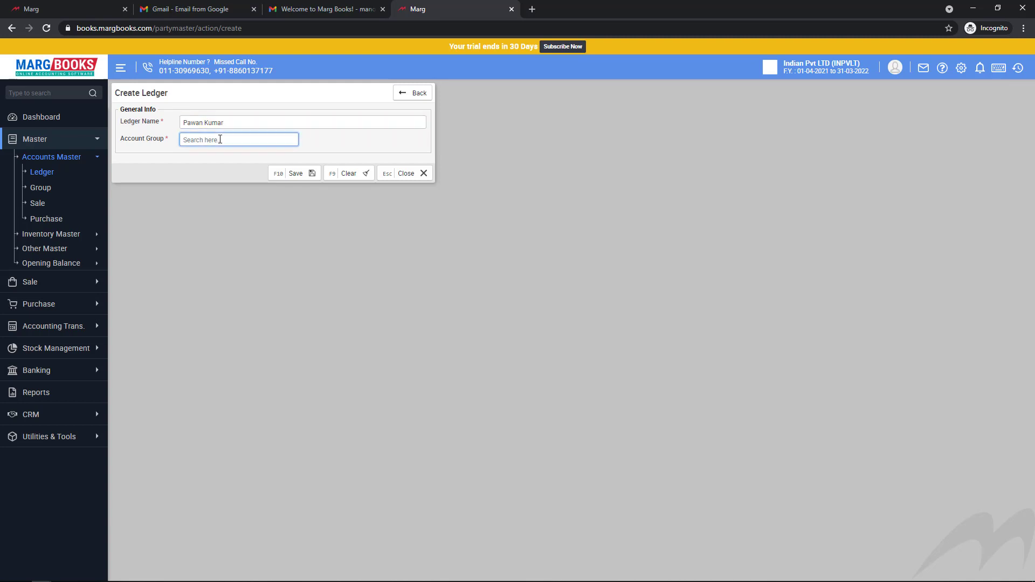
text(s)
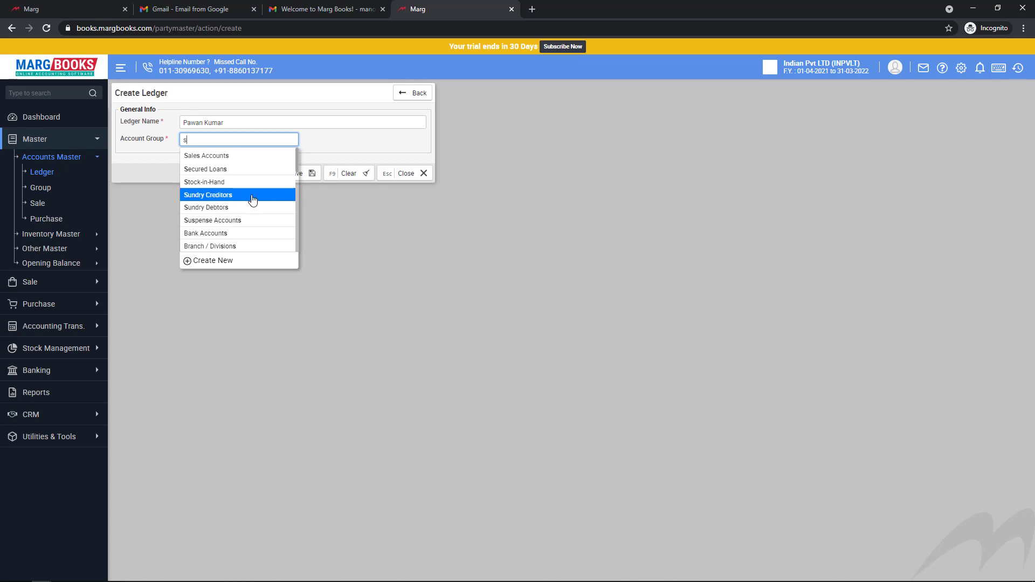
click(253, 200)
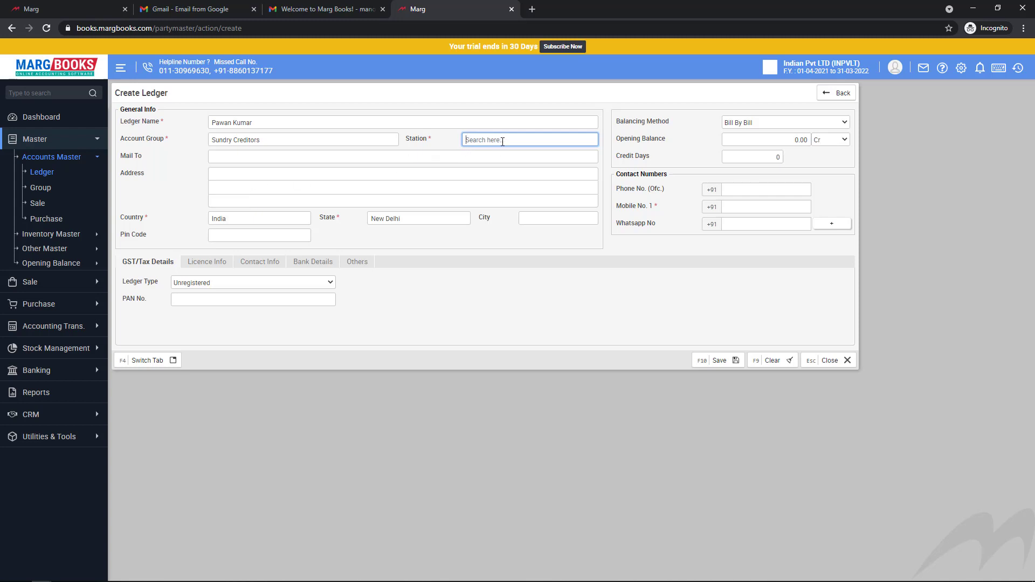
- Create a new station named Delhi and assign it to the party ledger
text(de)
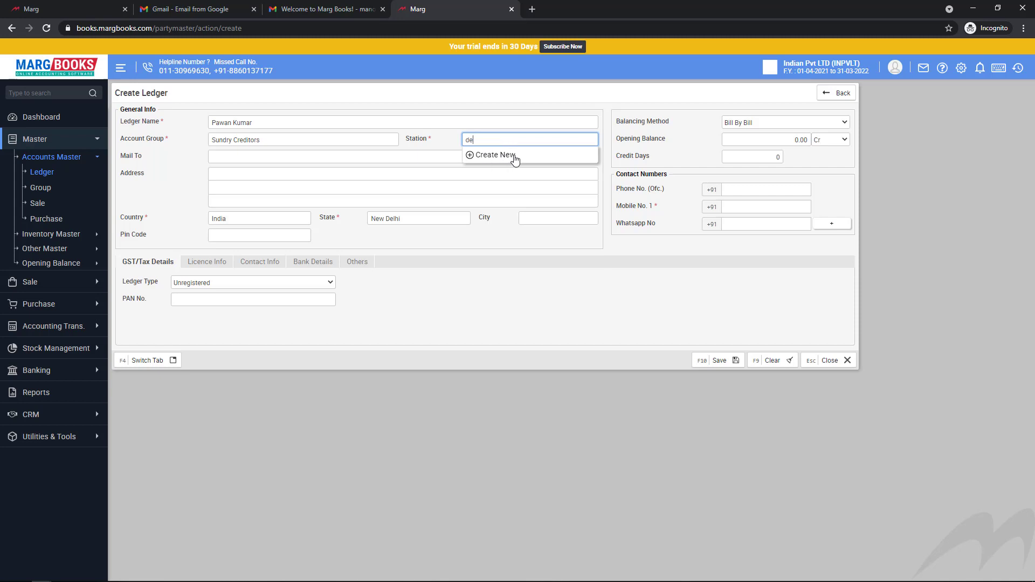
click(495, 156)
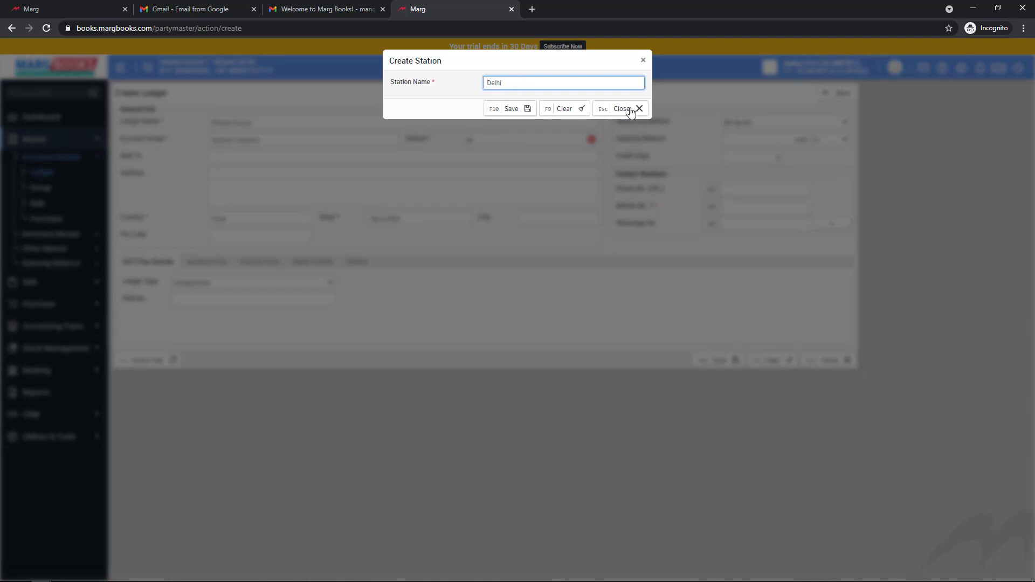
click(520, 109)
click(499, 140)
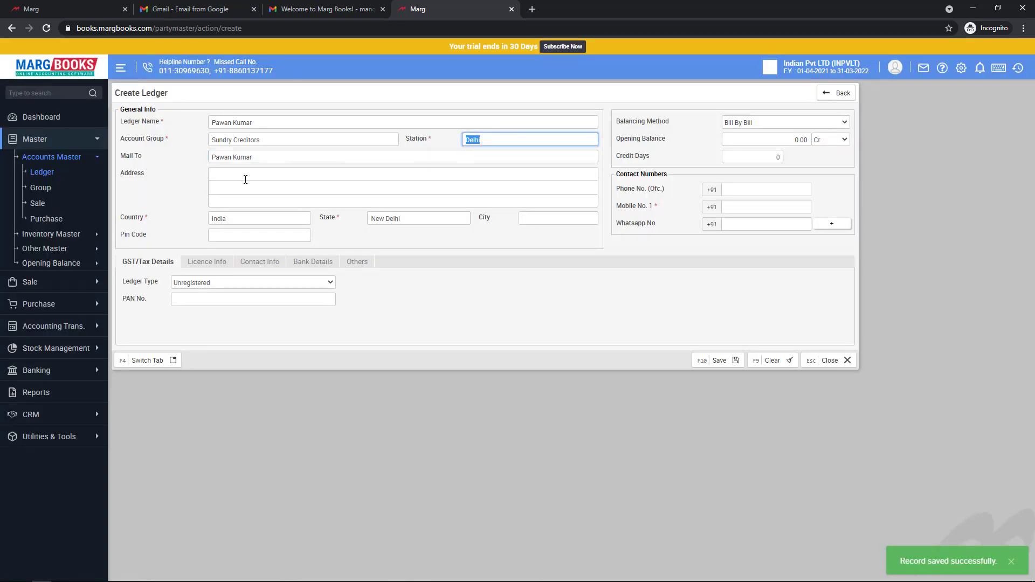
- Fill in the ledger's city as Delhi and move on to the mobile number
click(246, 175)
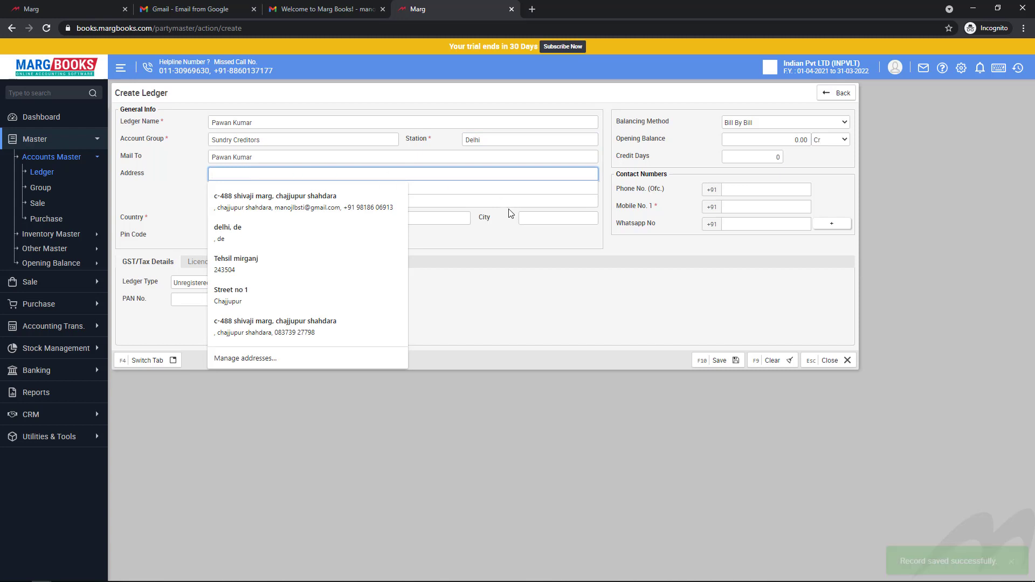
click(559, 222)
click(536, 219)
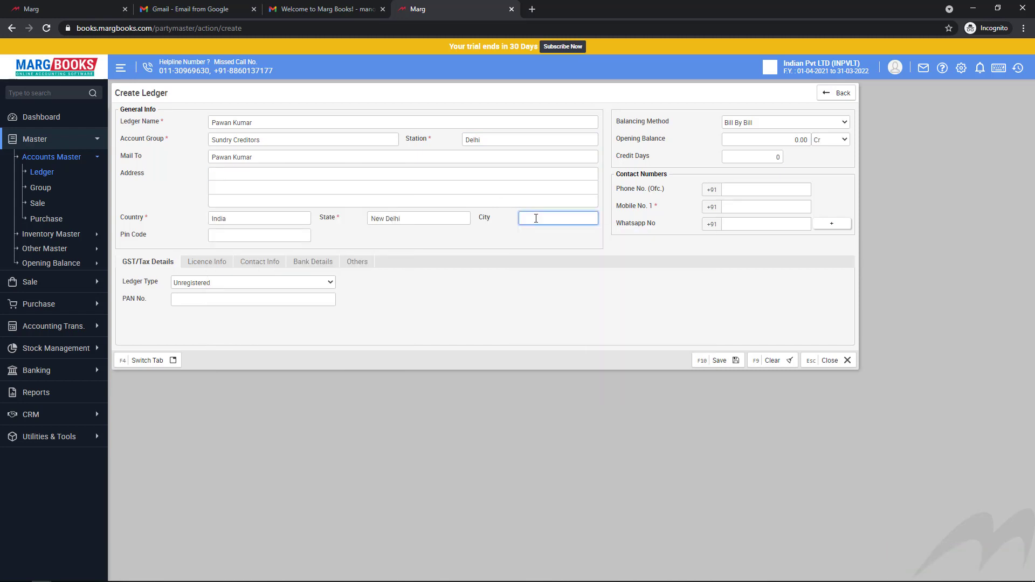
text(De)
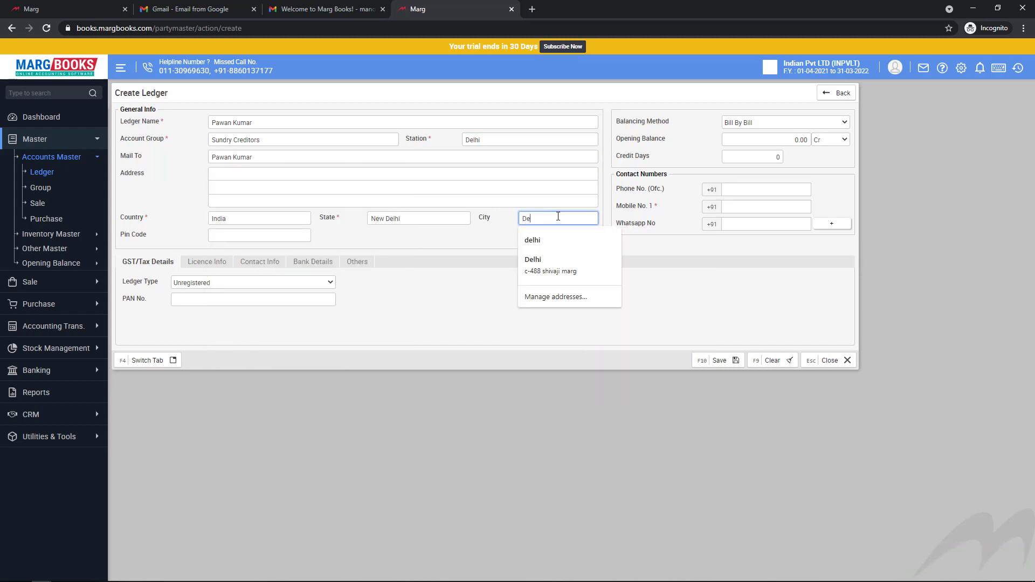
text(lhi)
click(271, 295)
key(Return)
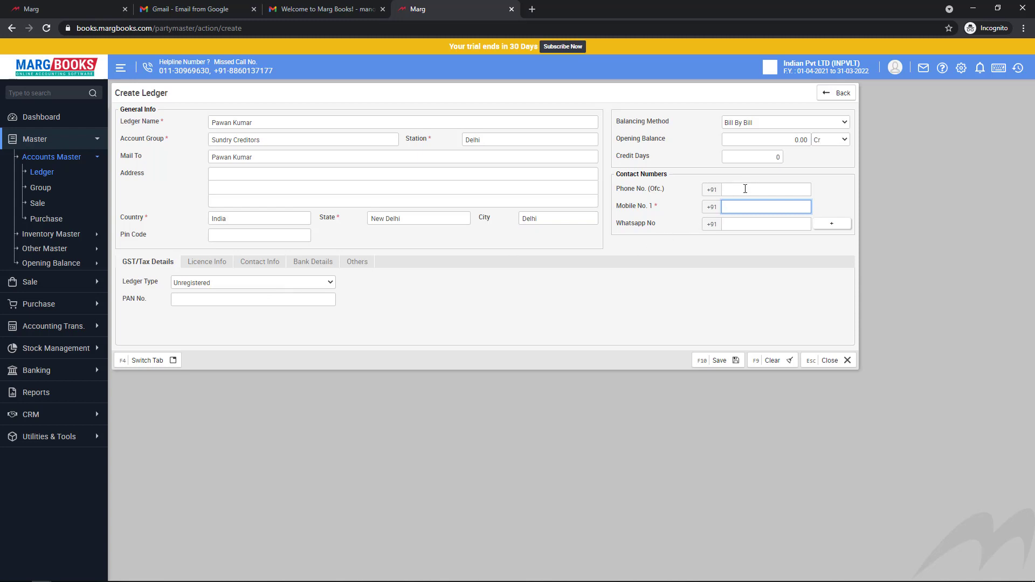
click(773, 122)
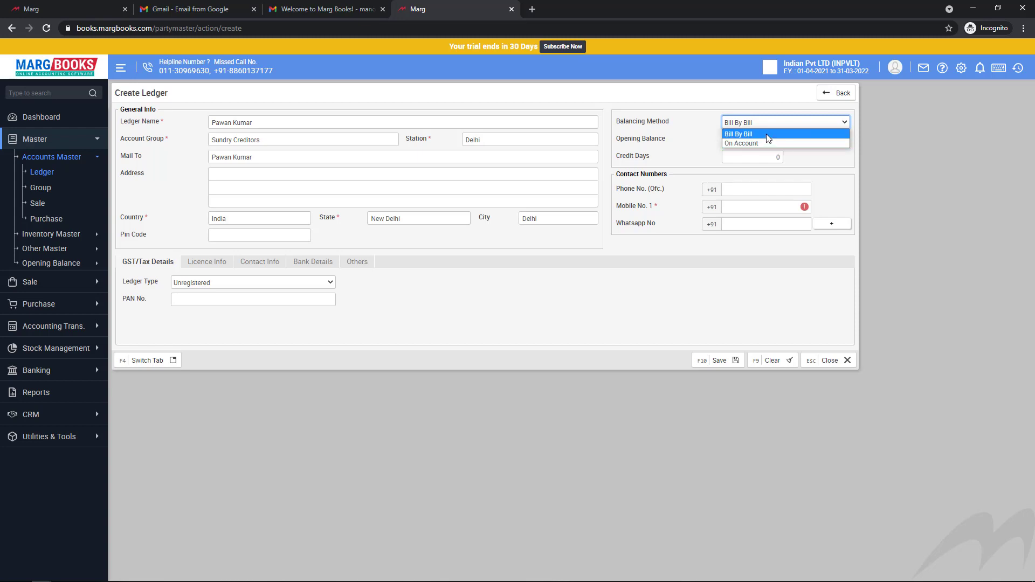
- Keep Bill By Bill balancing with 0 credit days and enter the party's mobile number
click(768, 134)
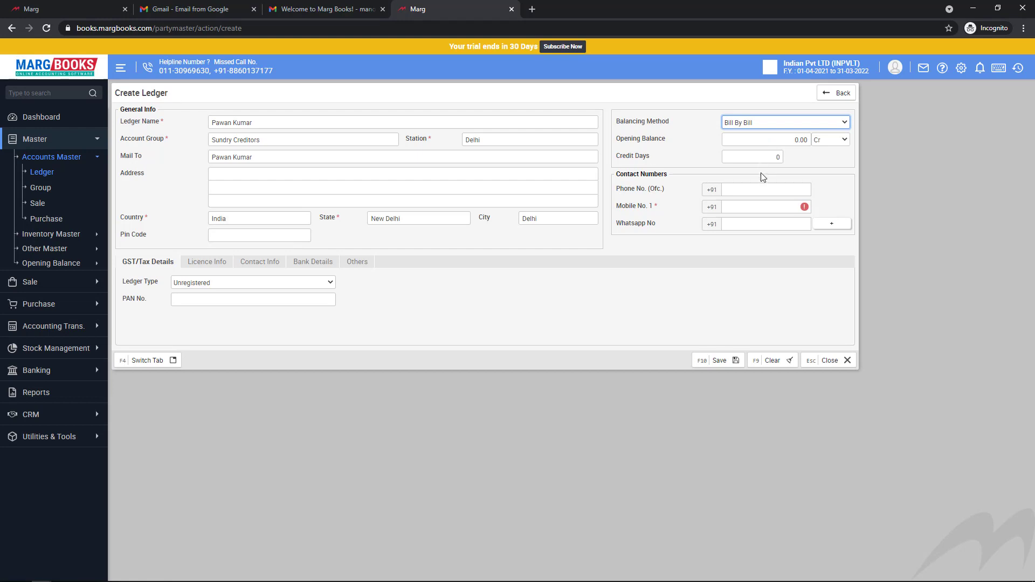
click(762, 141)
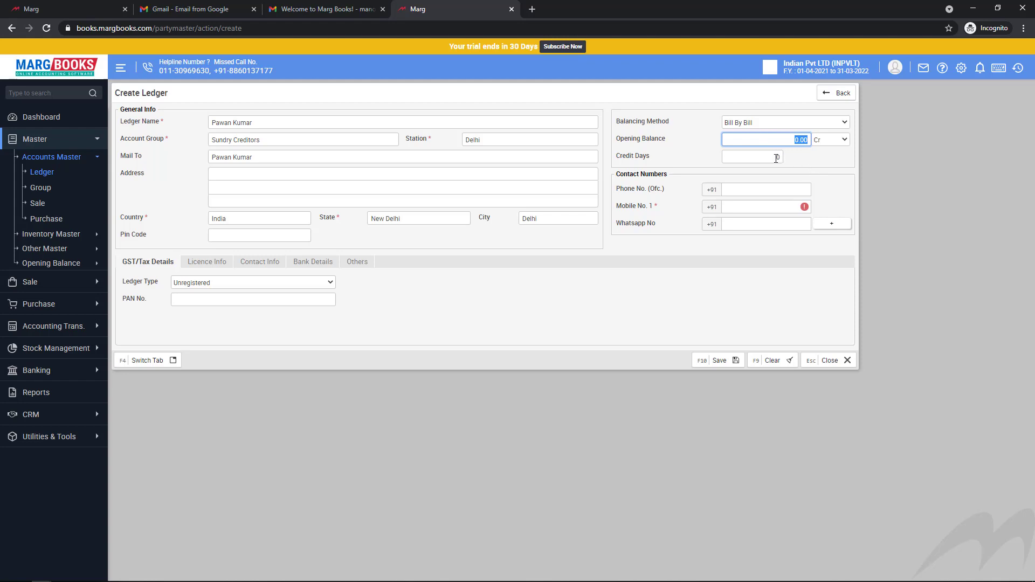
click(772, 156)
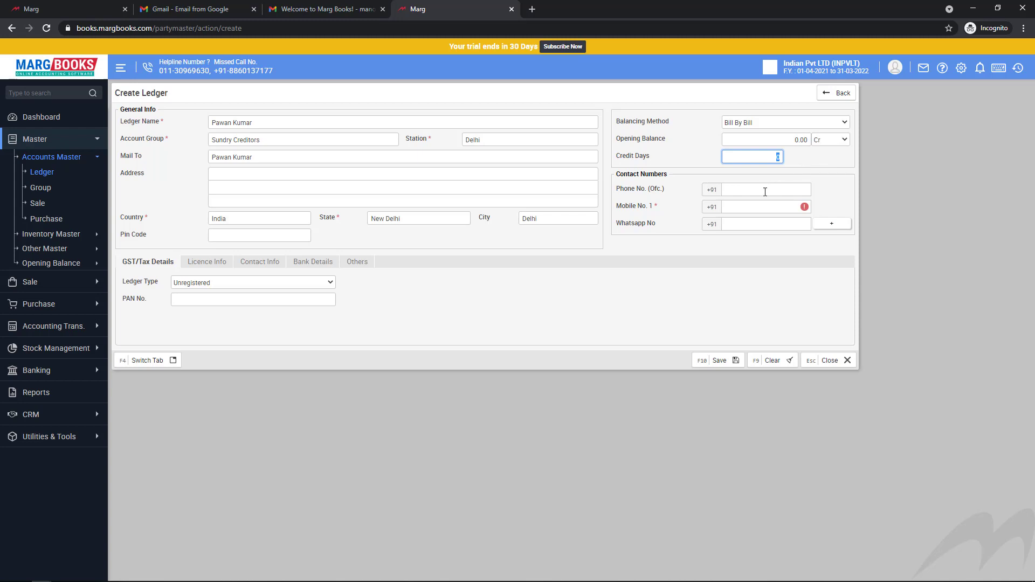
click(754, 211)
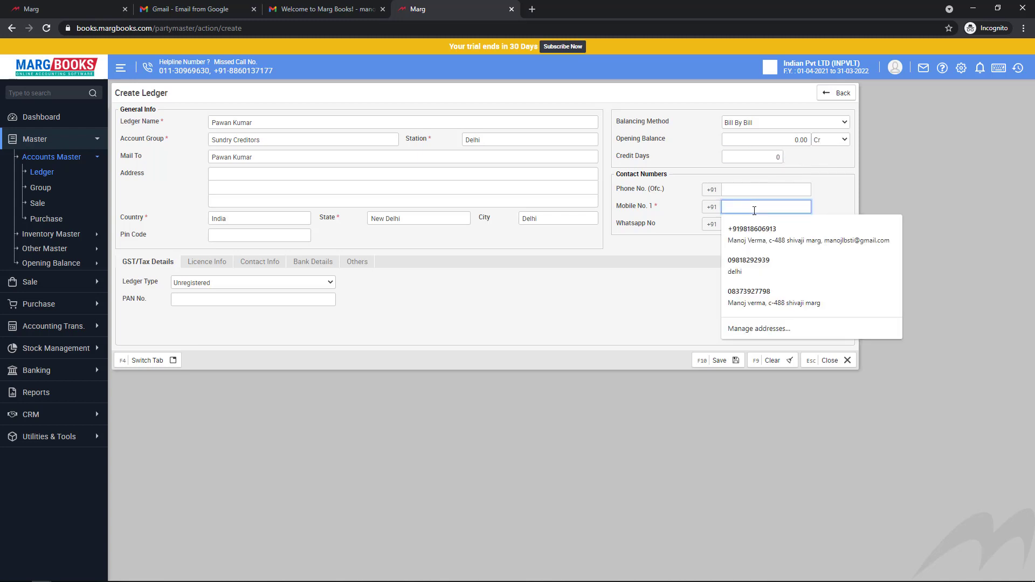
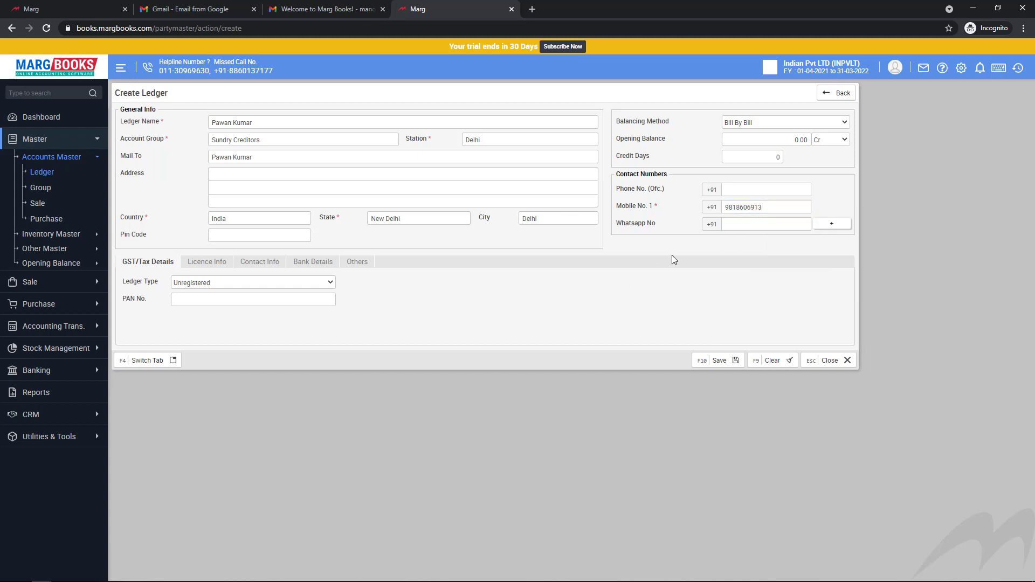
click(788, 227)
- Keep ledger type Unregistered, review the Licence, Contact, Bank and Others sections, then save
click(288, 283)
click(289, 285)
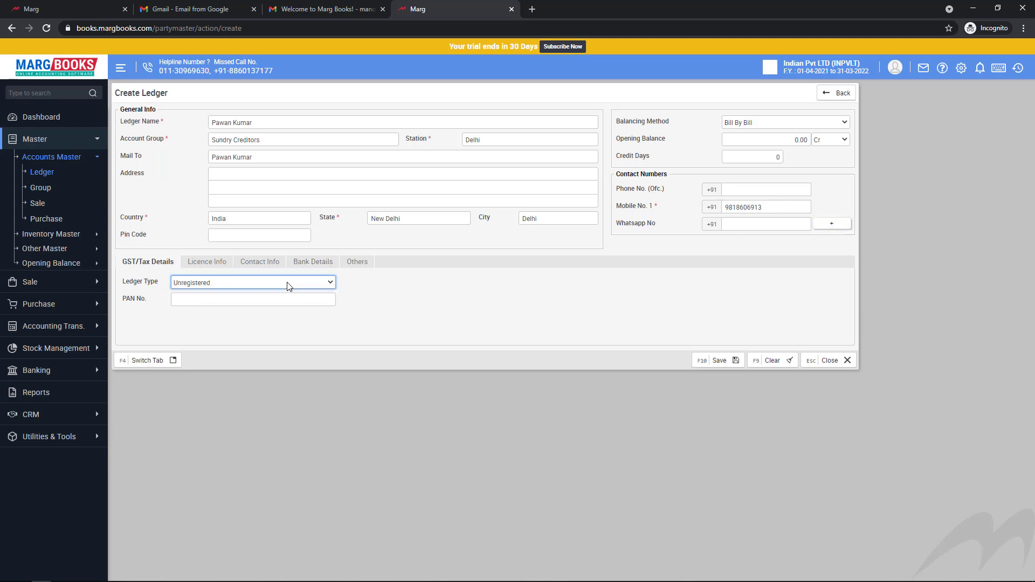
click(218, 264)
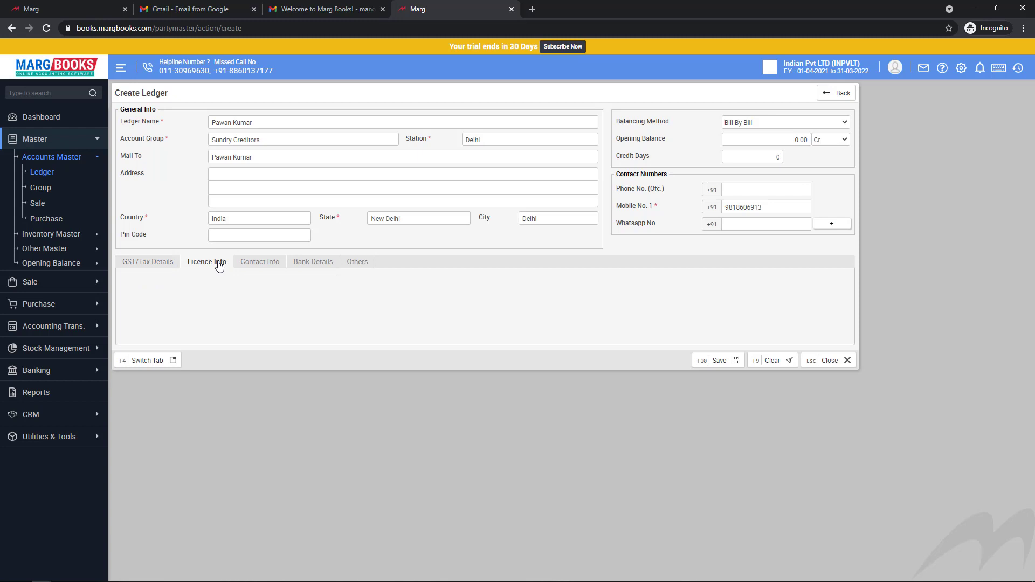
click(261, 263)
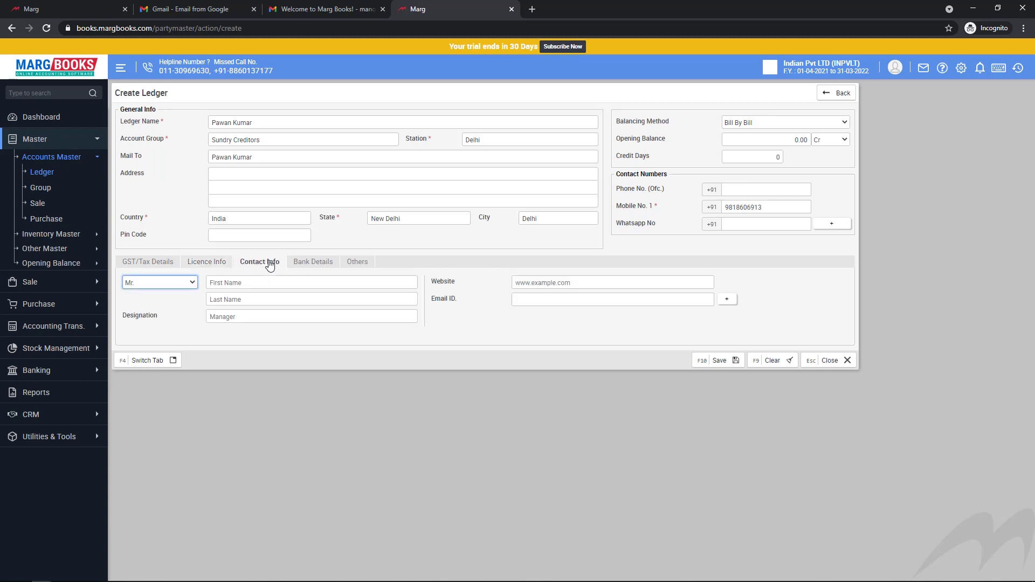
click(294, 265)
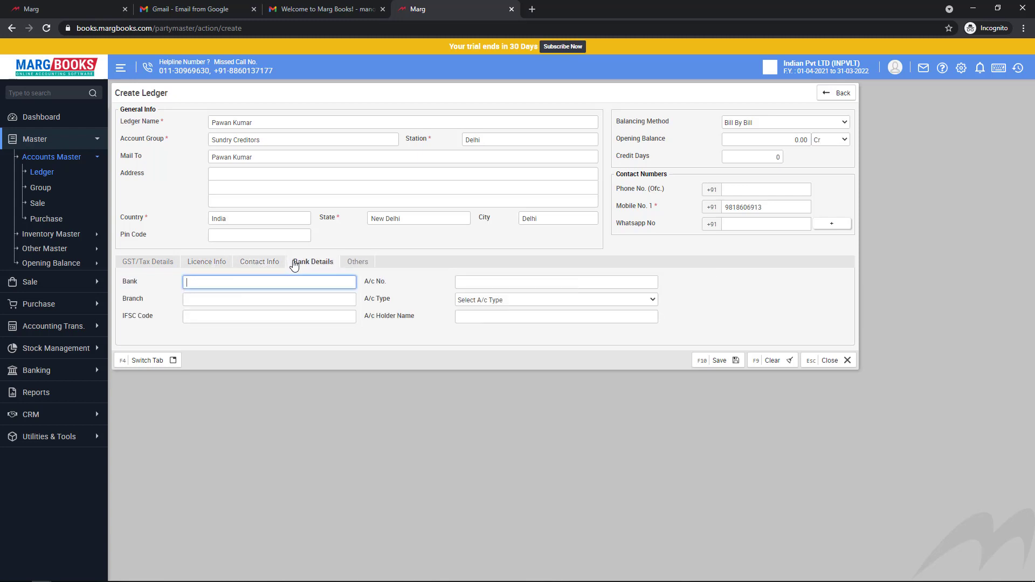
click(354, 263)
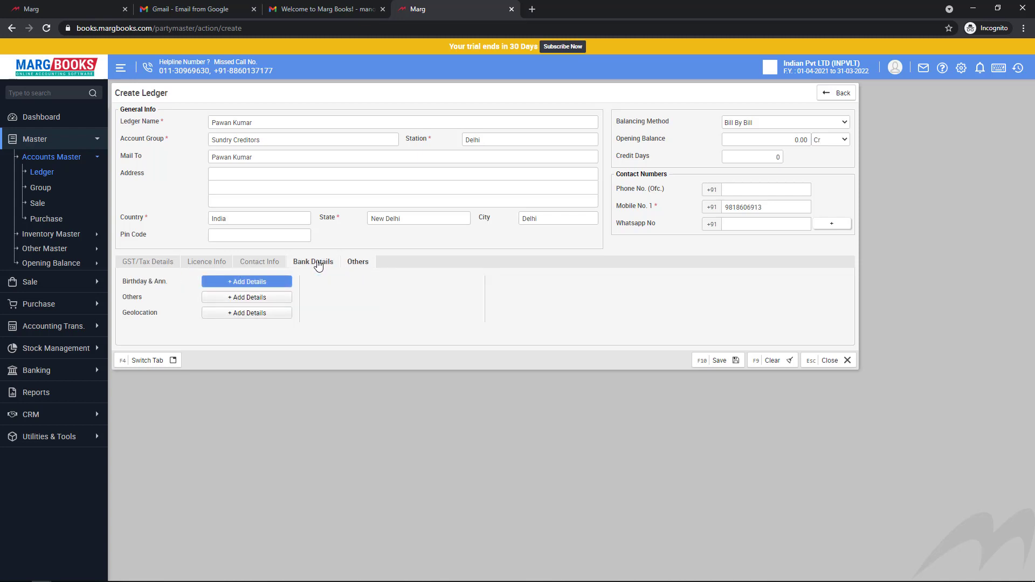
click(317, 263)
click(142, 264)
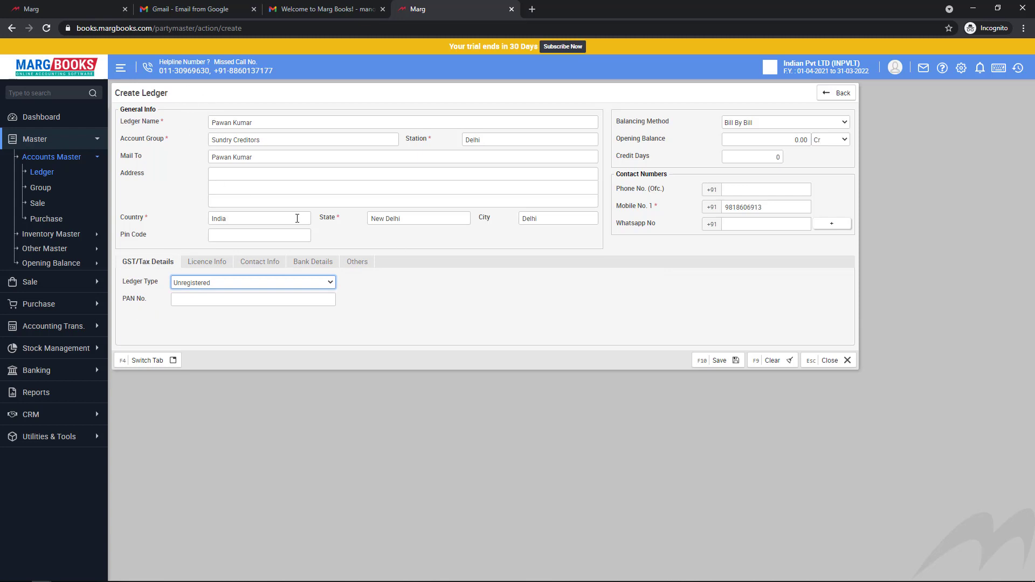
click(719, 361)
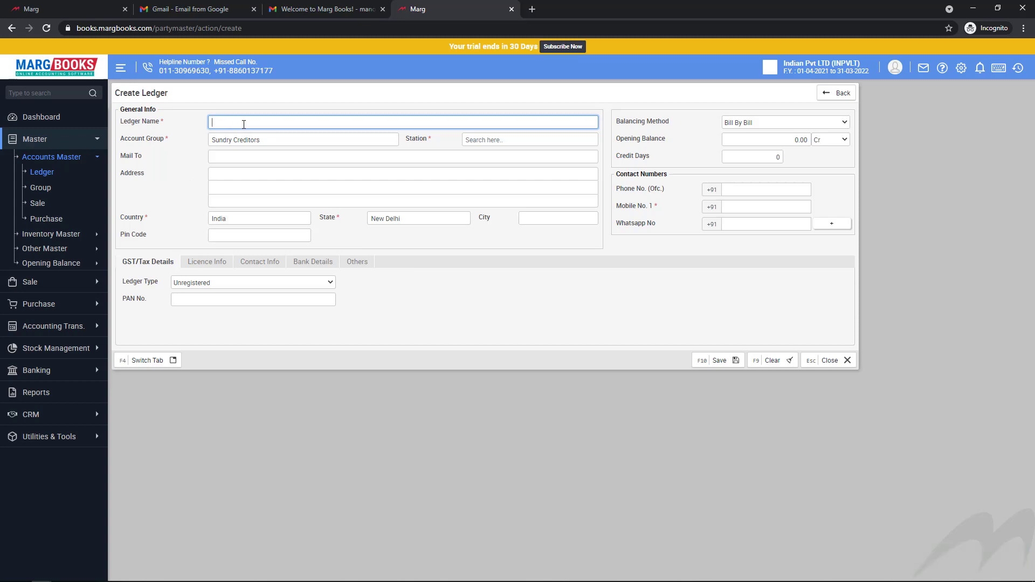
- Name the new ledger 'Stationery' and assign it to the Indirect Expenses group
text(Stationery)
click(286, 140)
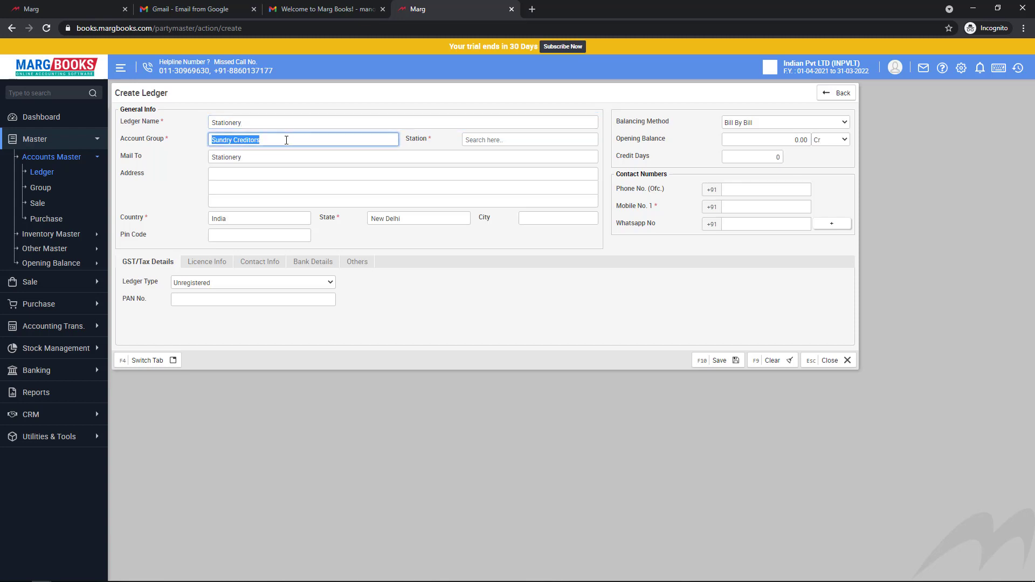
text(ind)
key(Return)
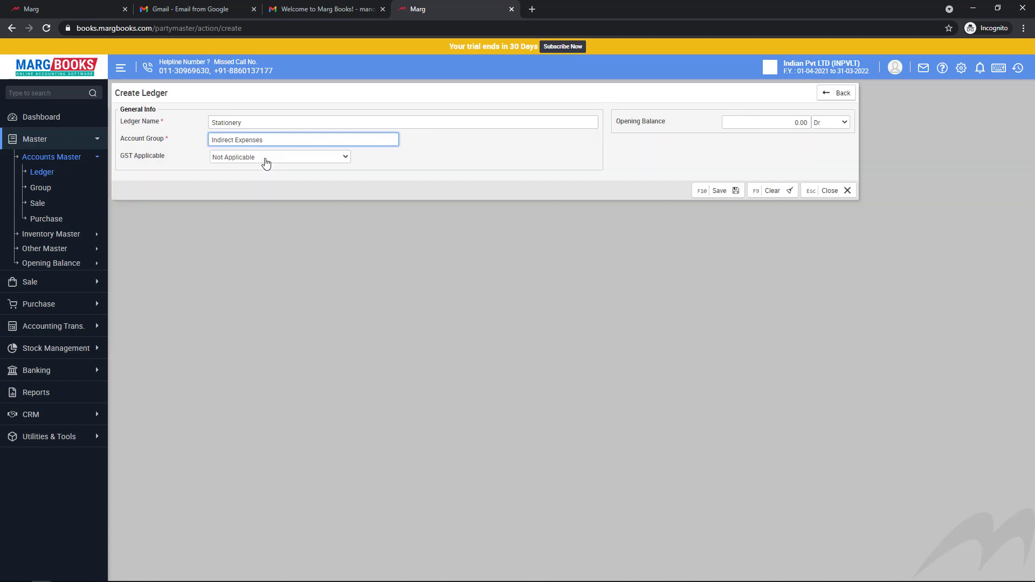
key(Tab)
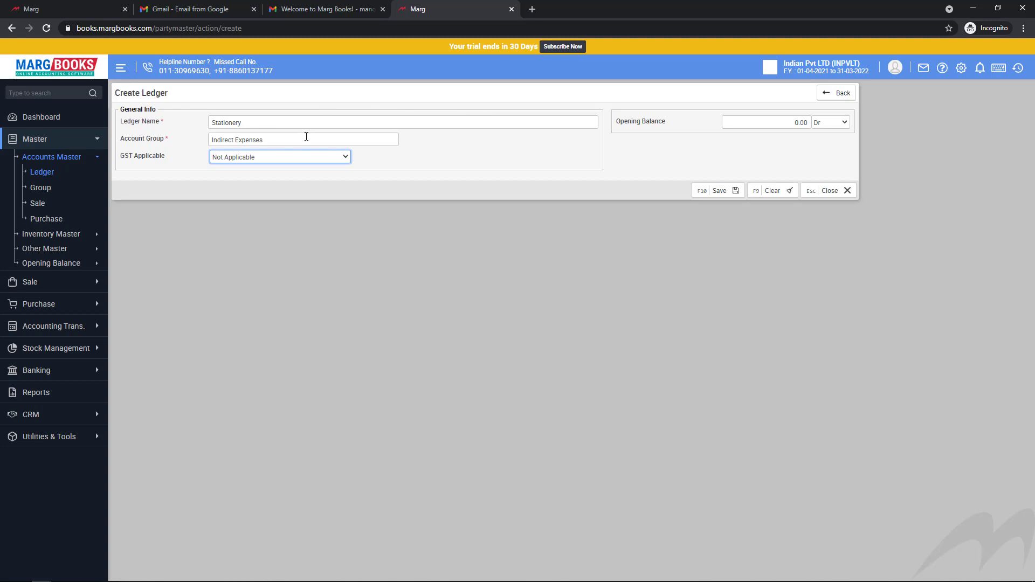
- Set GST Applicable to Not Applicable on the Stationery ledger and save it
click(295, 161)
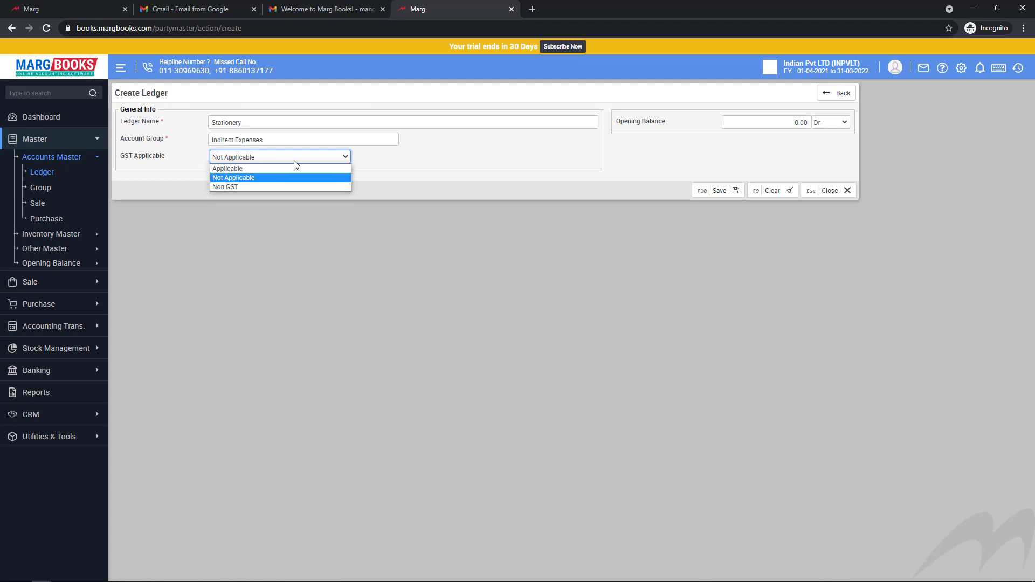
click(253, 169)
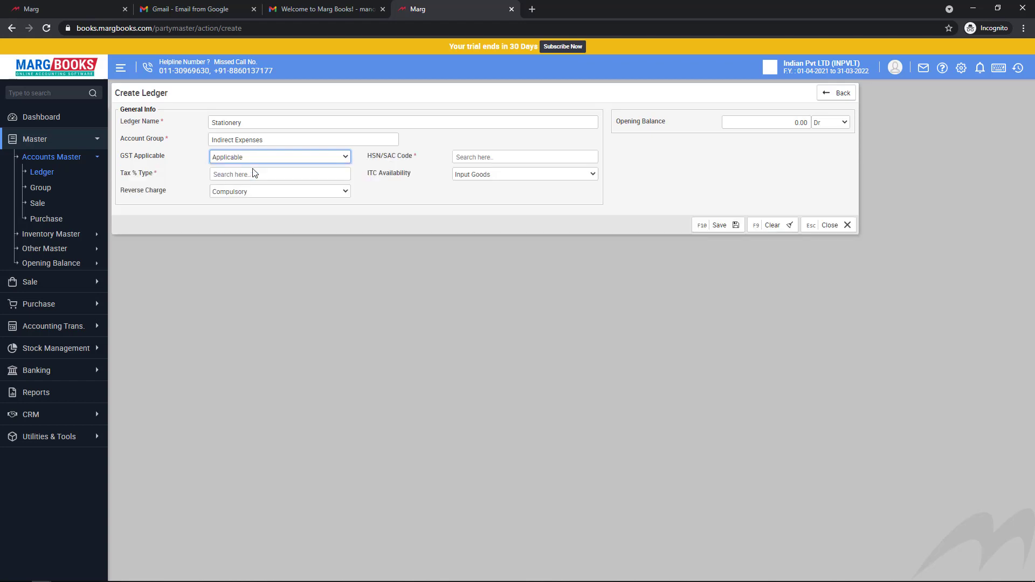
key(Tab)
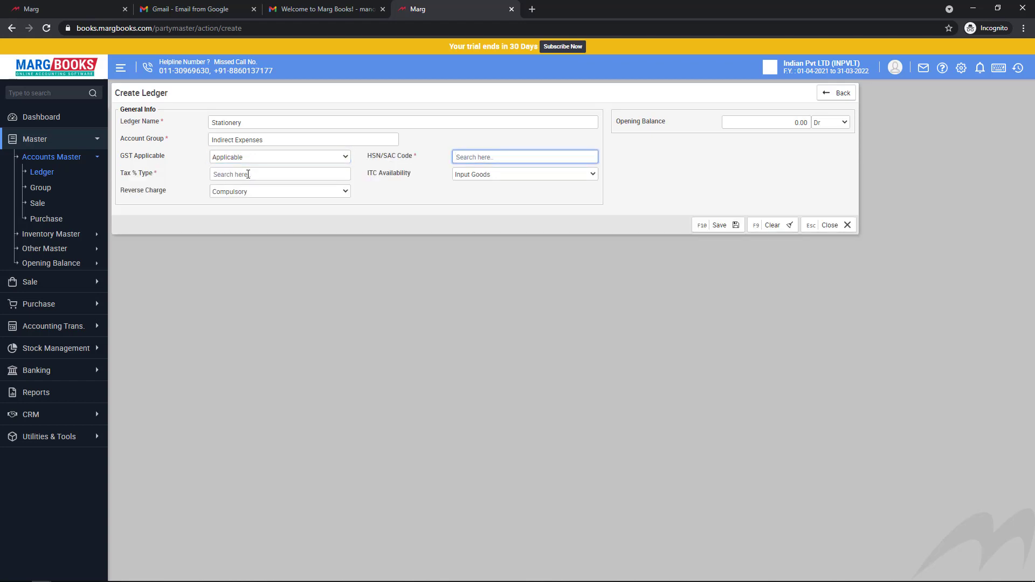
click(276, 158)
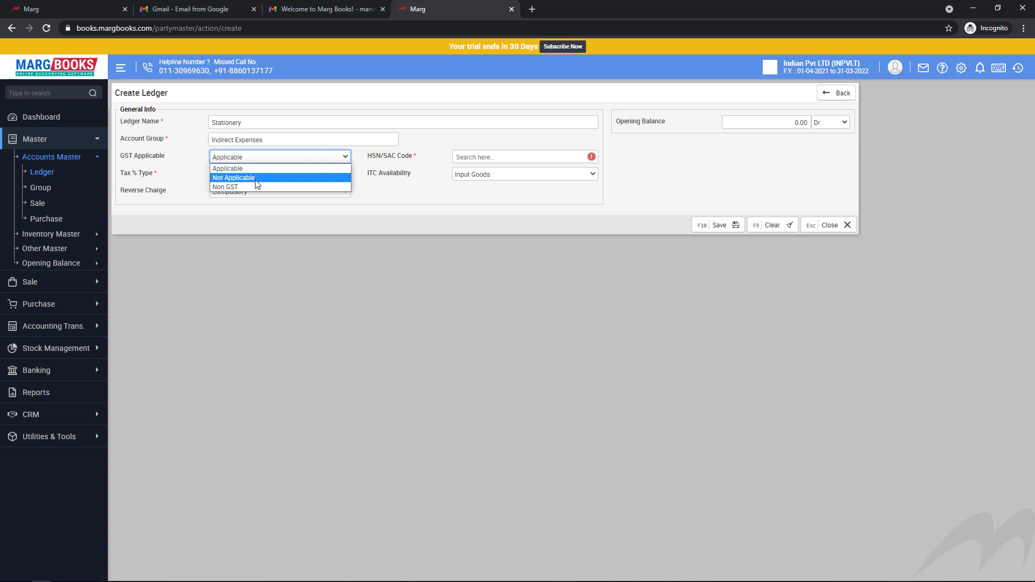
click(257, 179)
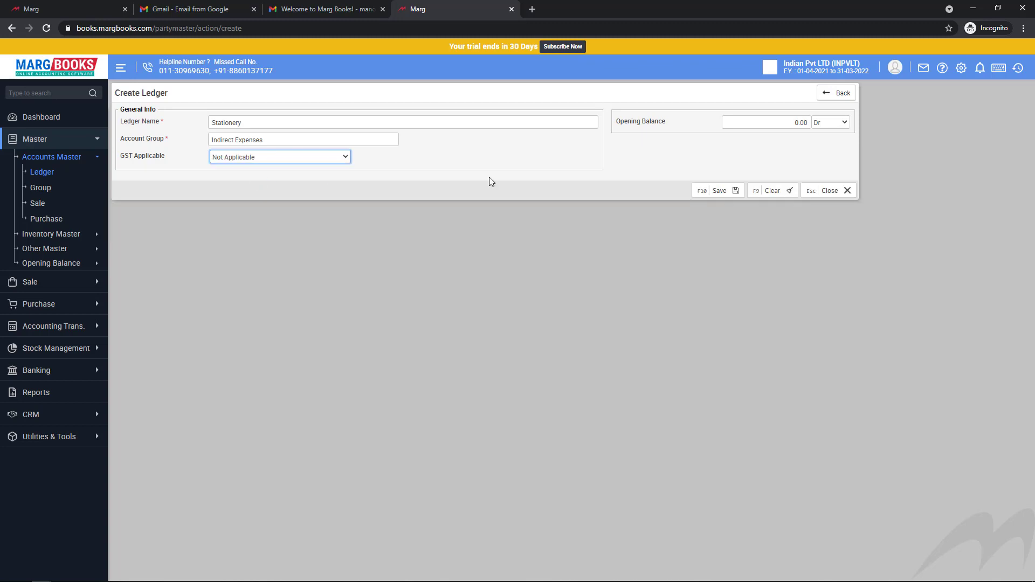
click(716, 193)
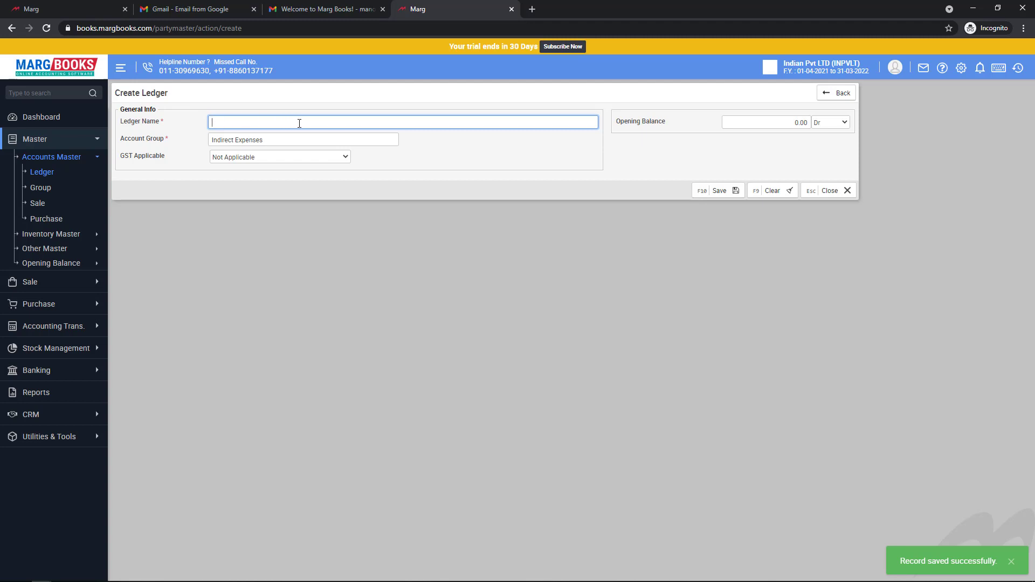
- Save a ledger named 'Laptop' in the Fixed Assets account group
text(aptop)
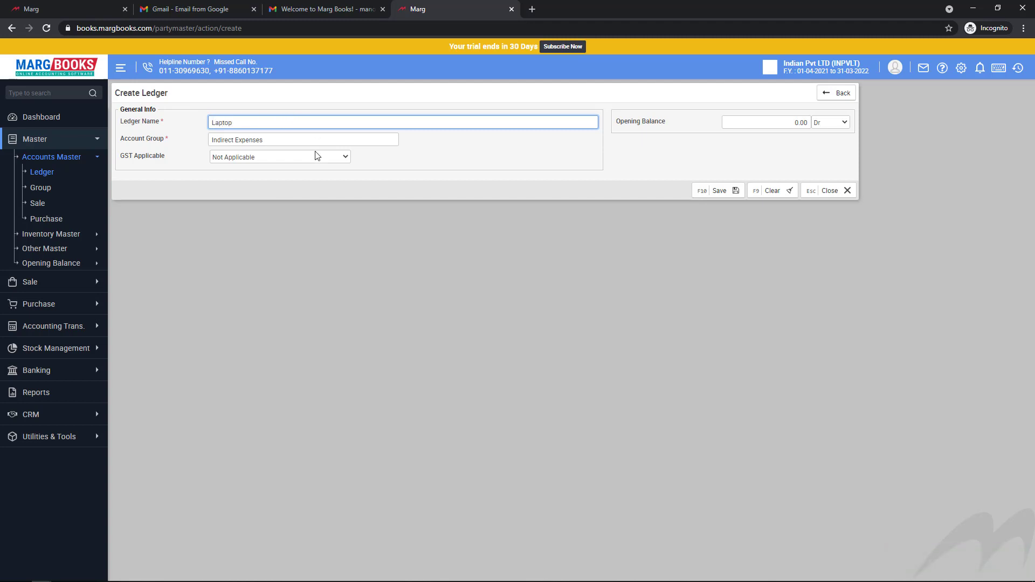
click(299, 134)
text(f)
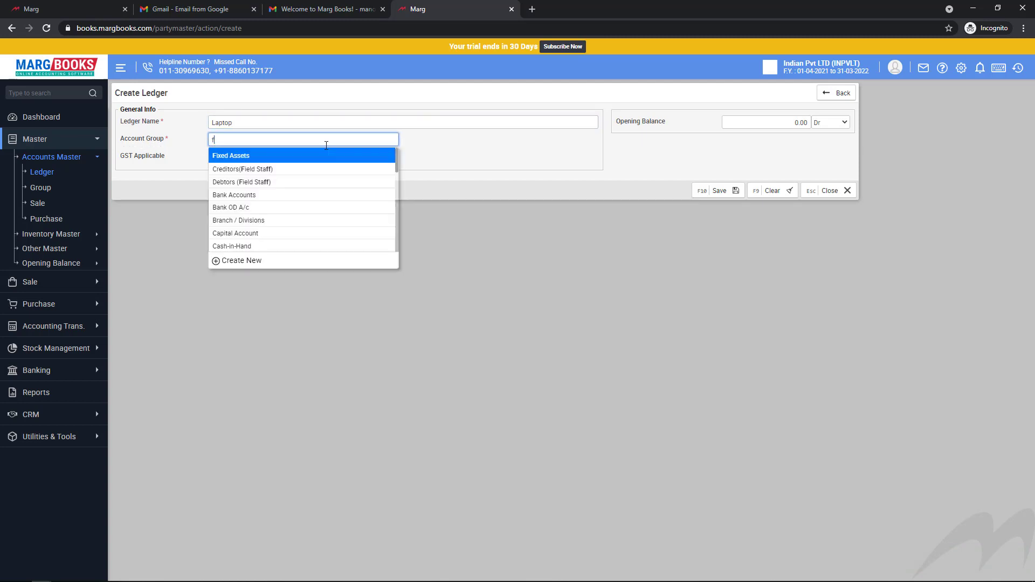
click(264, 157)
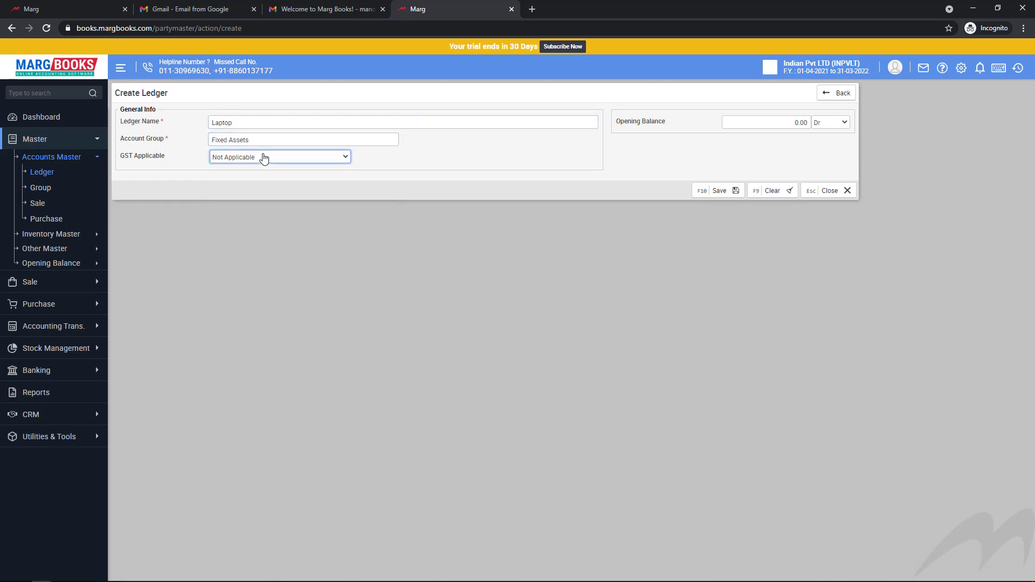
click(720, 191)
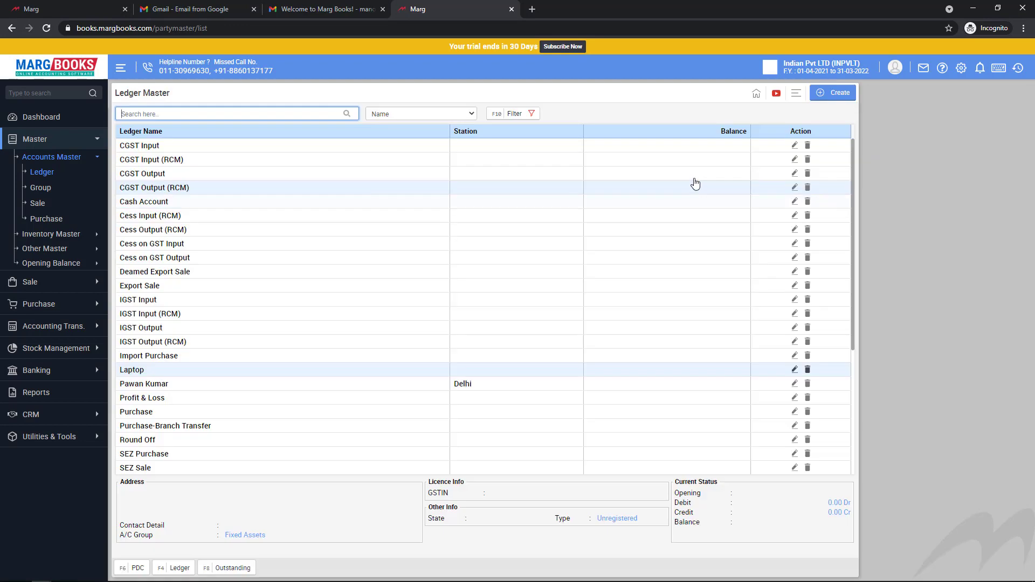
- Reopen the Ledger Master list and inspect the party and Laptop ledger details
click(45, 176)
scroll(270, 264, down, 3)
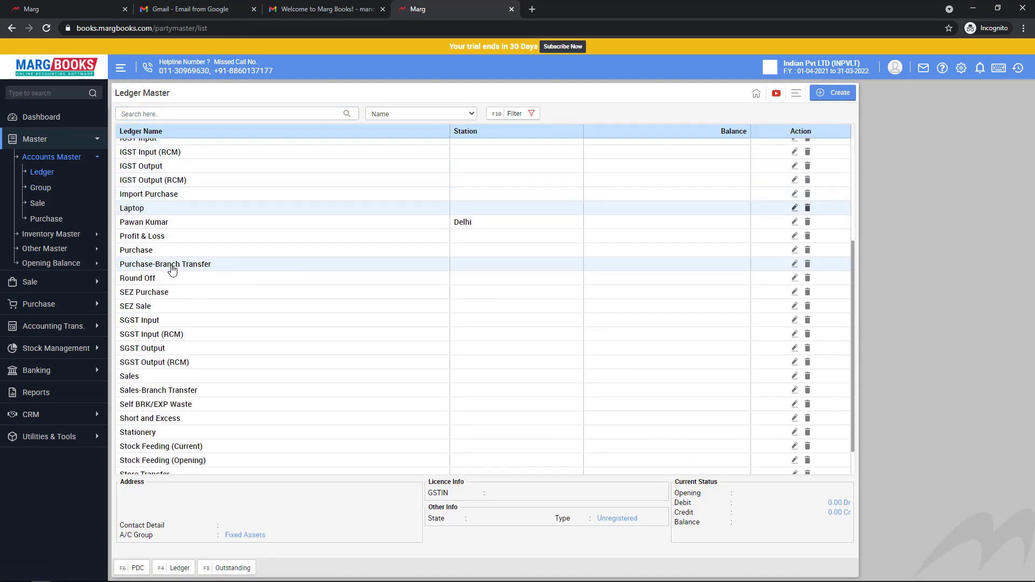
click(273, 227)
scroll(269, 232, up, 2)
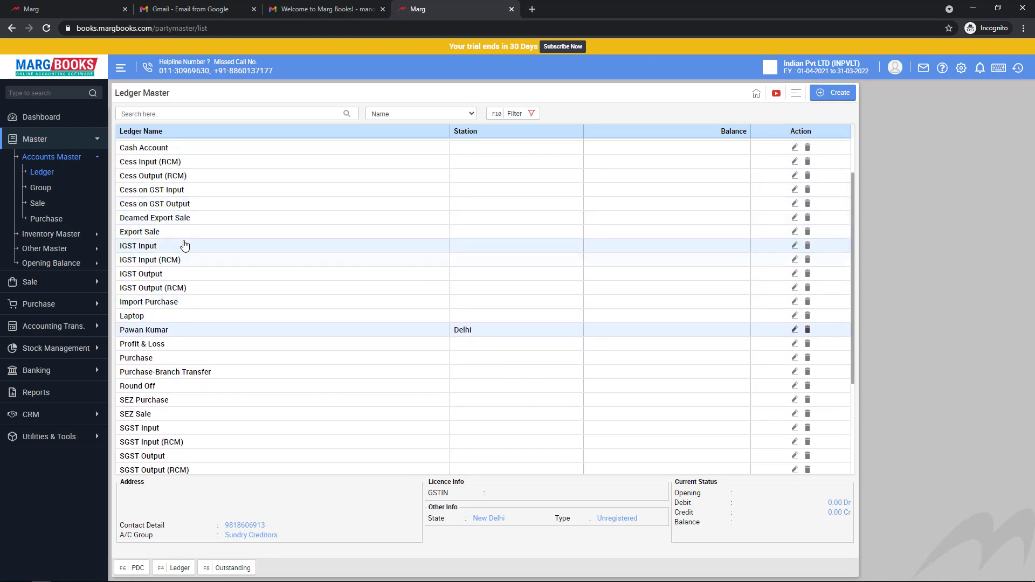
click(153, 317)
click(164, 331)
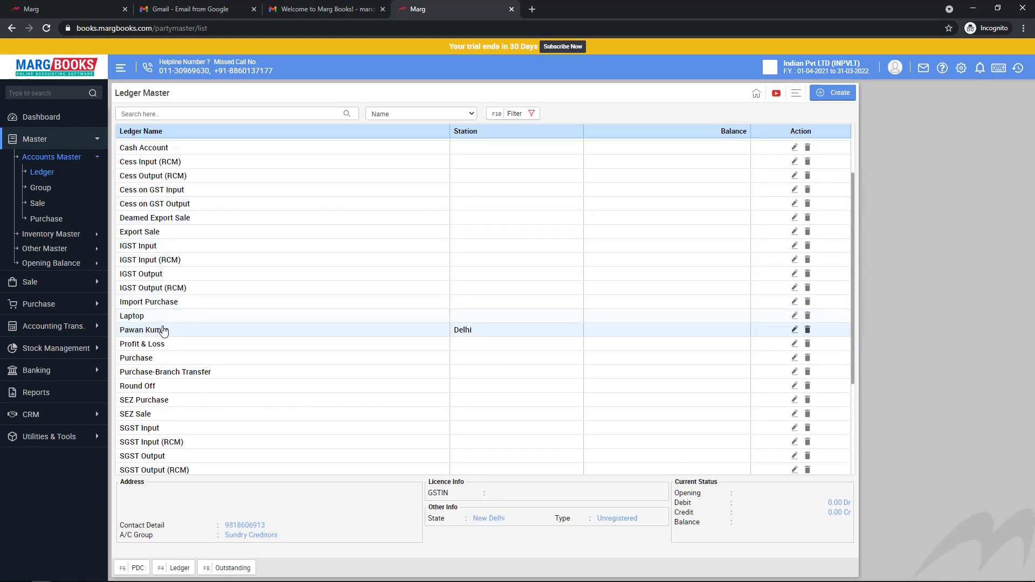
- Edit the party ledger and save it with Update
click(795, 330)
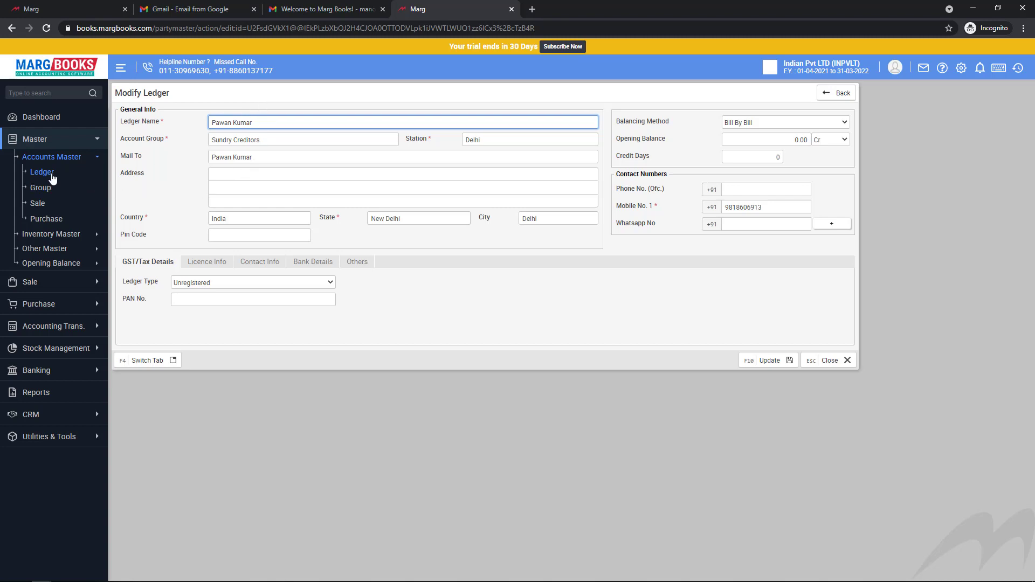
click(768, 361)
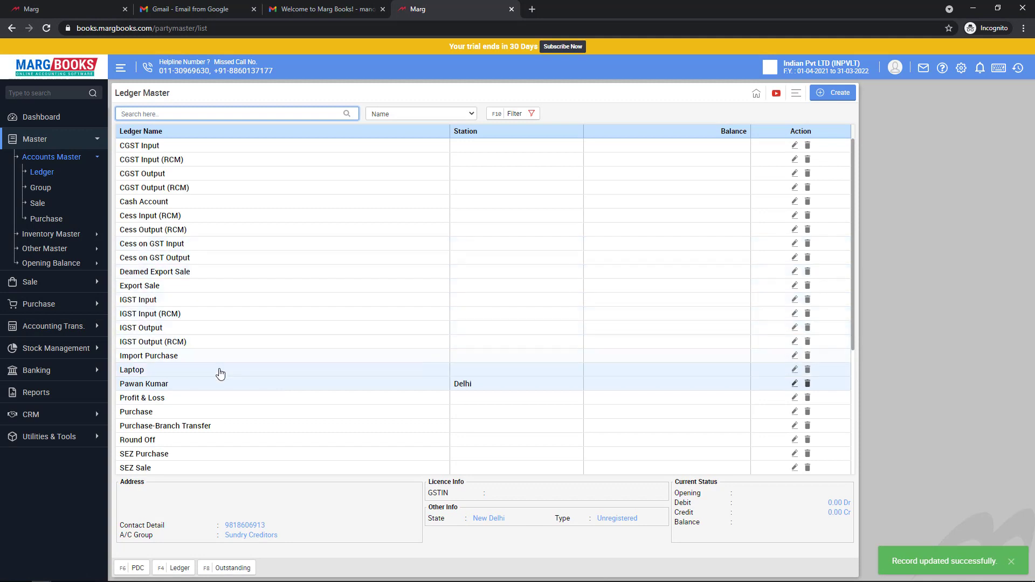
scroll(312, 361, down, 3)
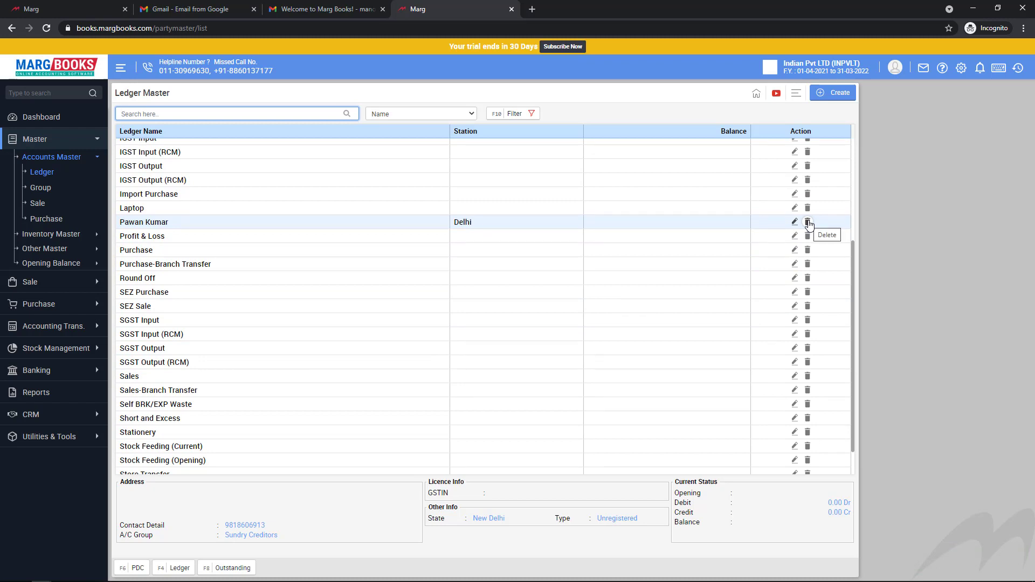
click(809, 224)
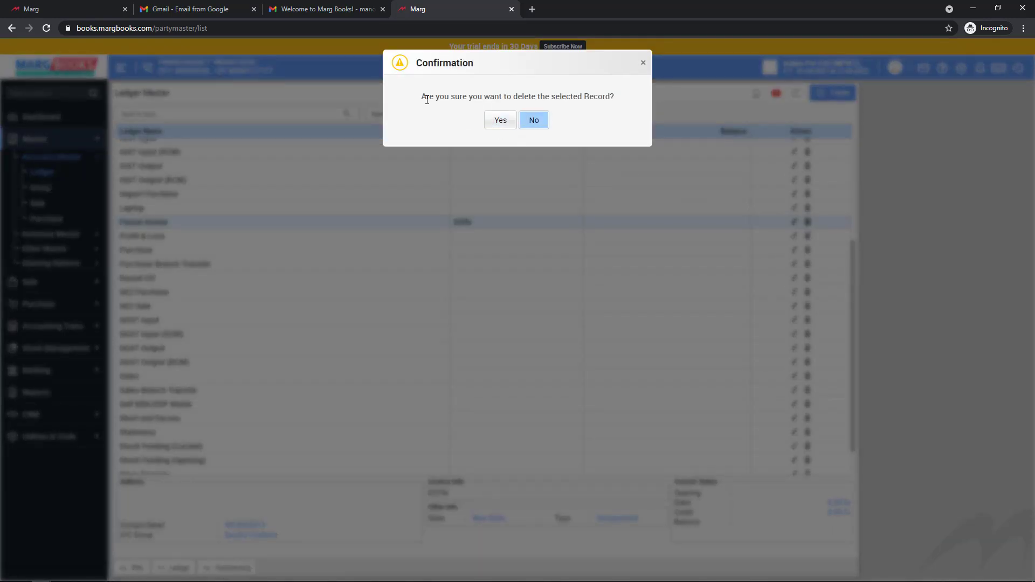
click(536, 120)
scroll(565, 327, up, 3)
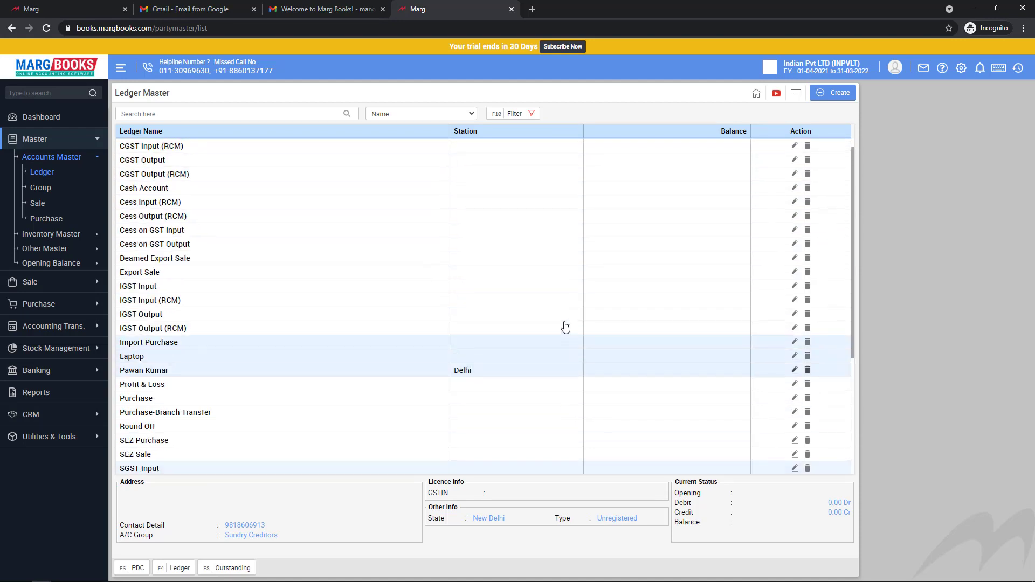